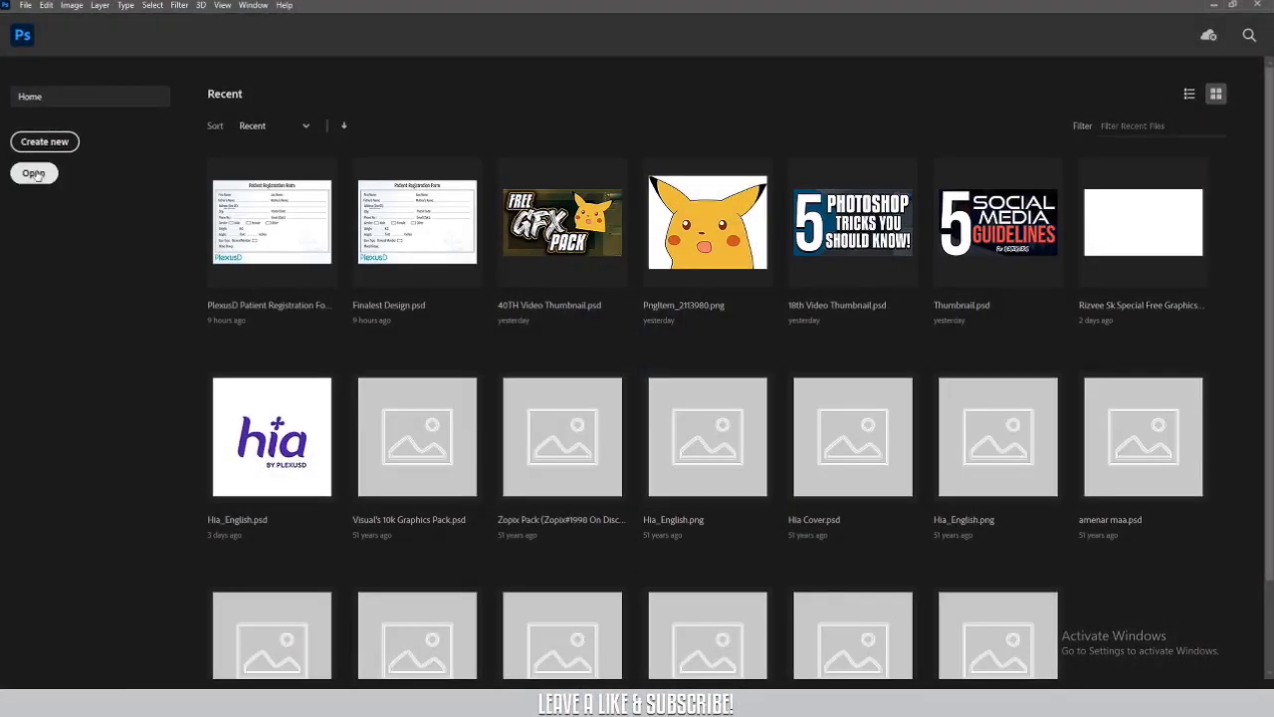
Create a new 1000 × 1000 px document at 300 ppi
{"action": "left_click", "coordinate": [46, 144]}
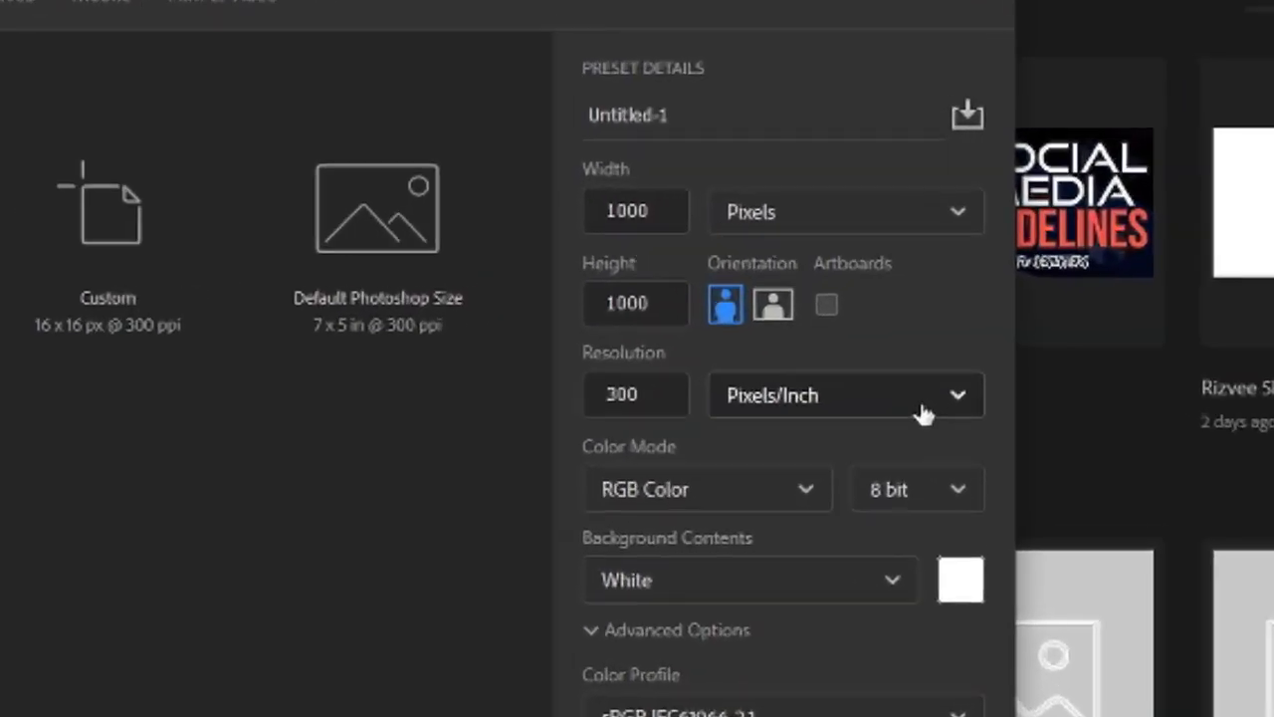
{"action": "double_click", "coordinate": [600, 206]}
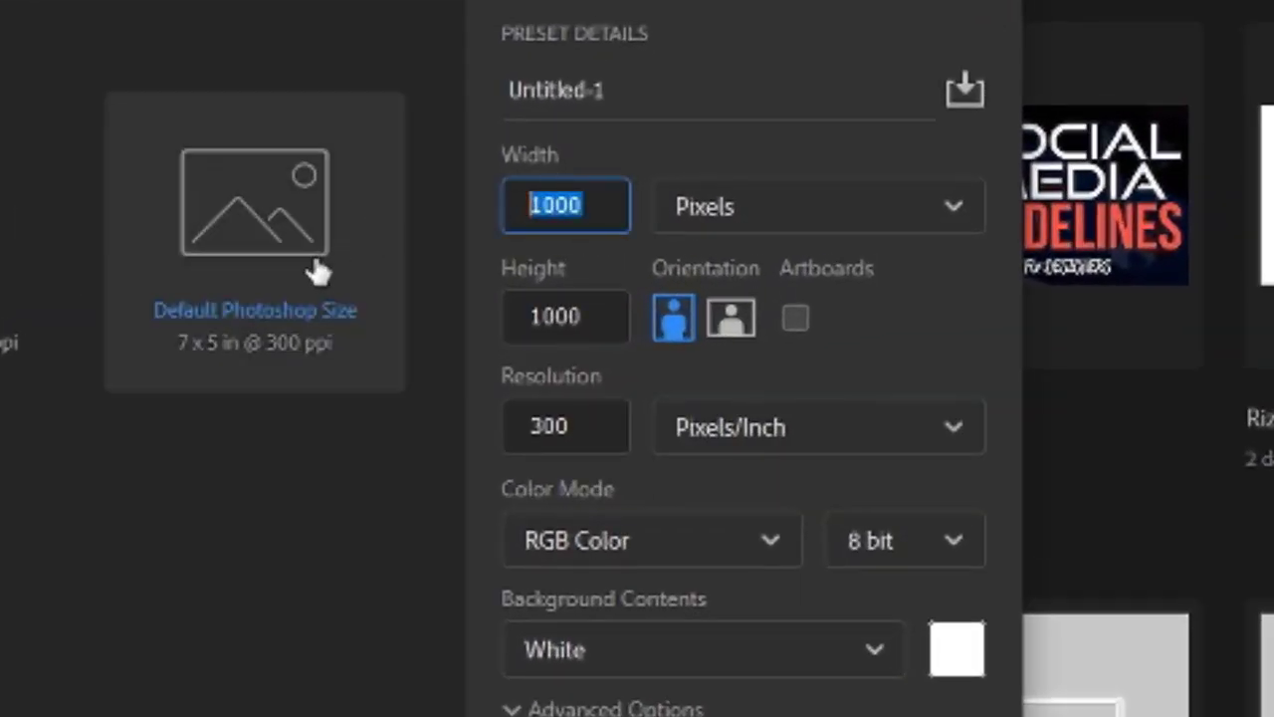
{"action": "double_click", "coordinate": [519, 326]}
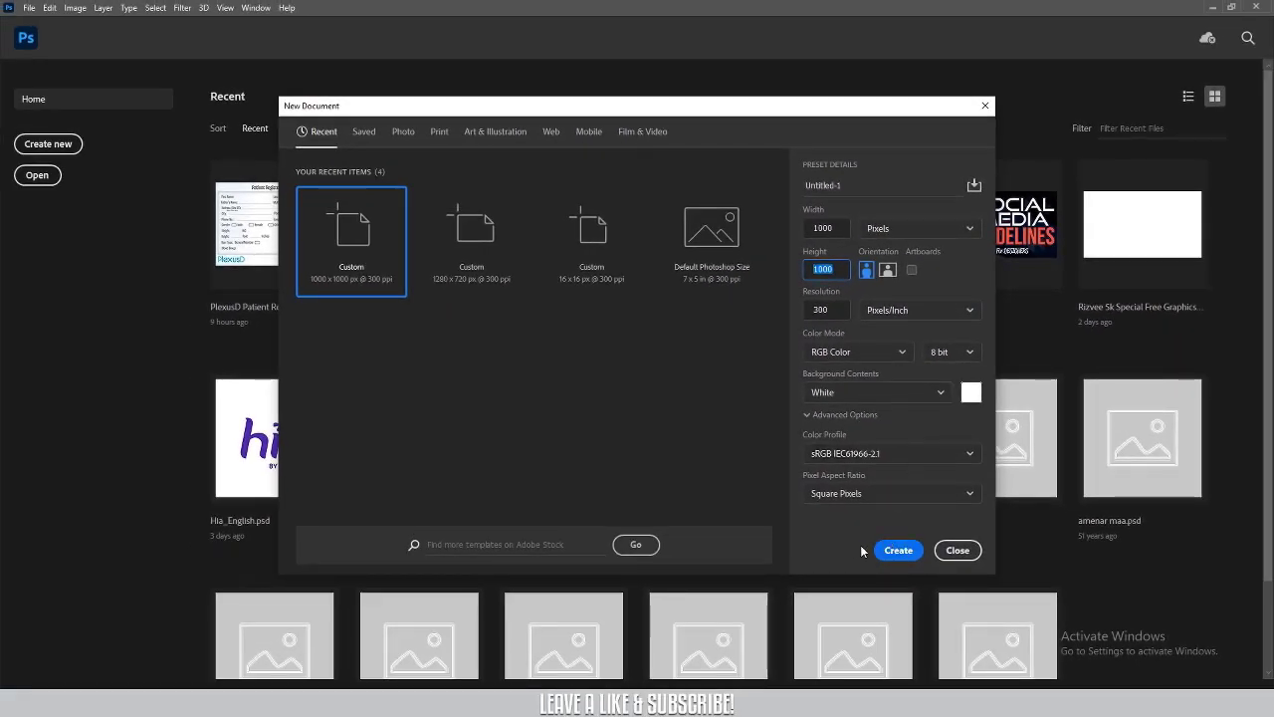
{"action": "left_click", "coordinate": [896, 557]}
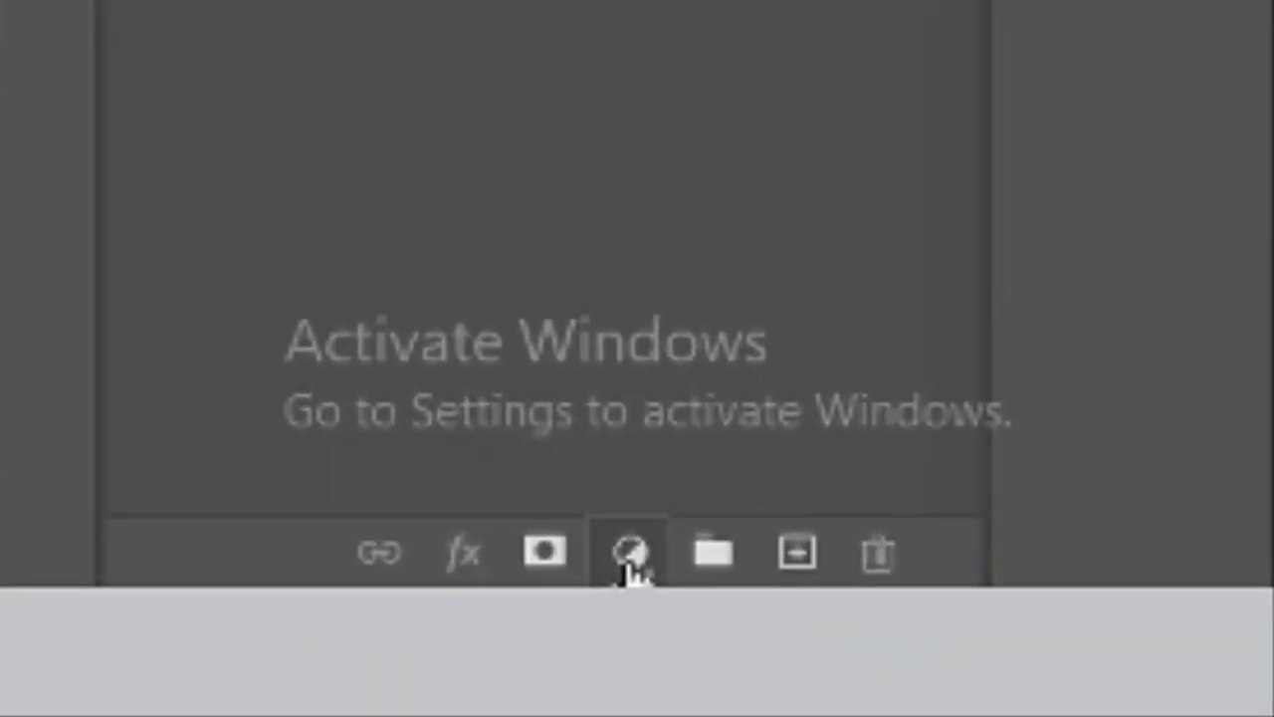
Add a Solid Color fill layer in dark navy, hex 0e153b, over the canvas
{"action": "left_click", "coordinate": [1135, 682]}
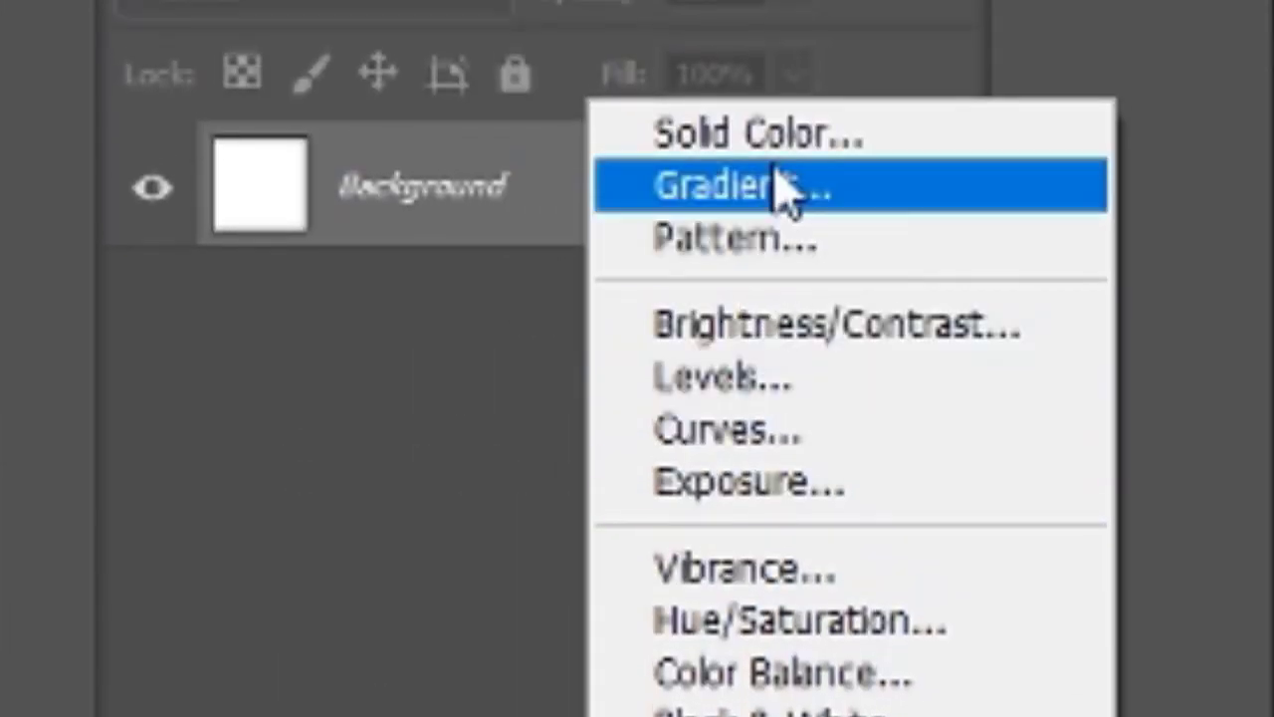
{"action": "left_click", "coordinate": [769, 144]}
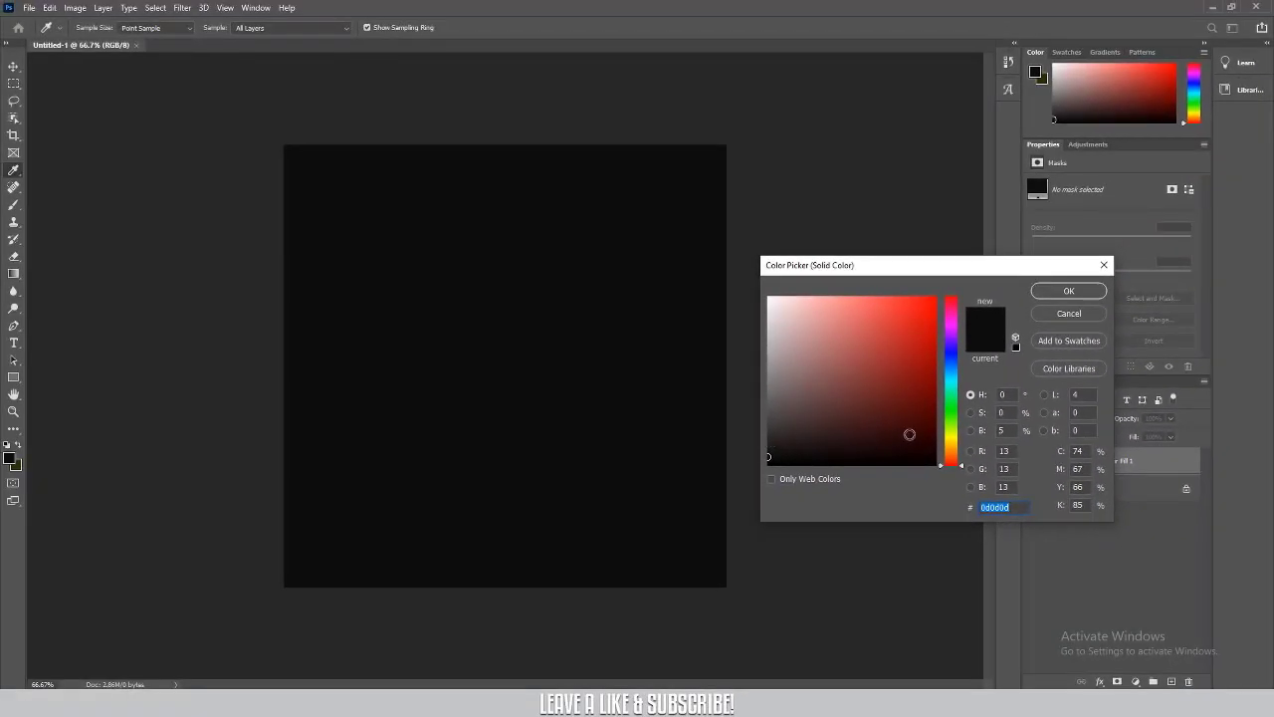
{"action": "left_click_drag", "start_coordinate": [905, 325], "coordinate": [874, 357]}
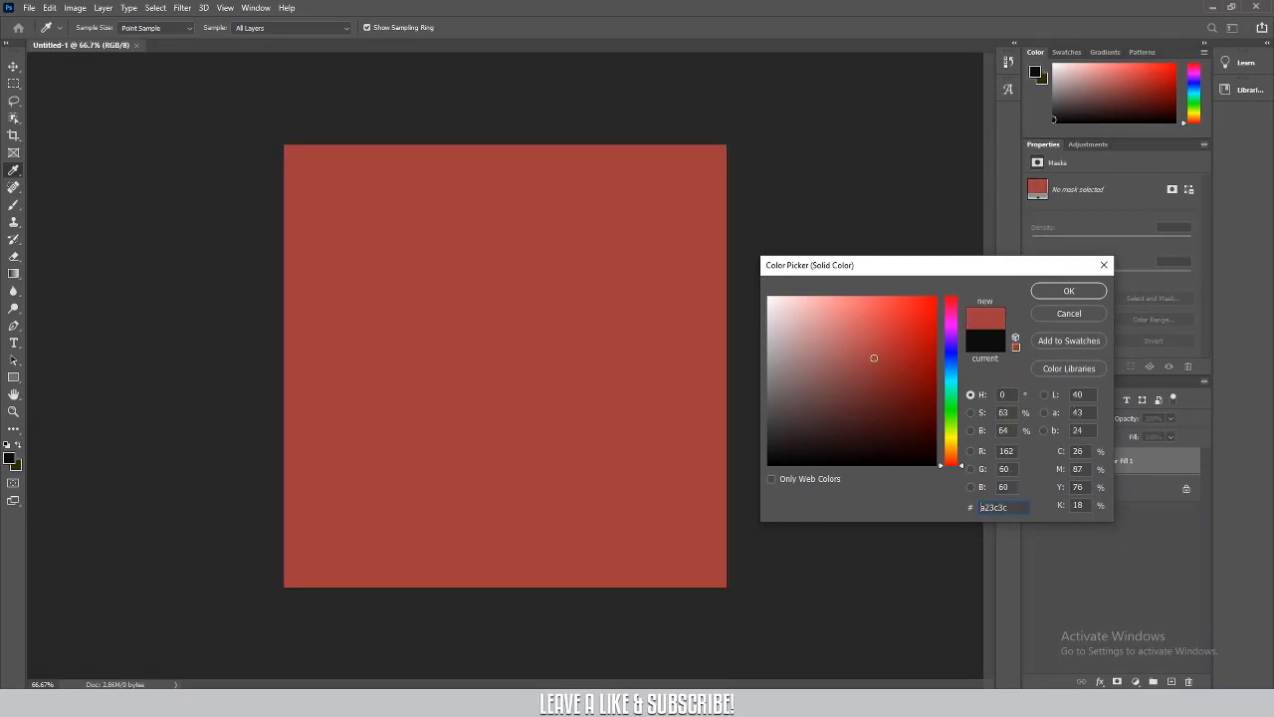
{"action": "left_click", "coordinate": [611, 647]}
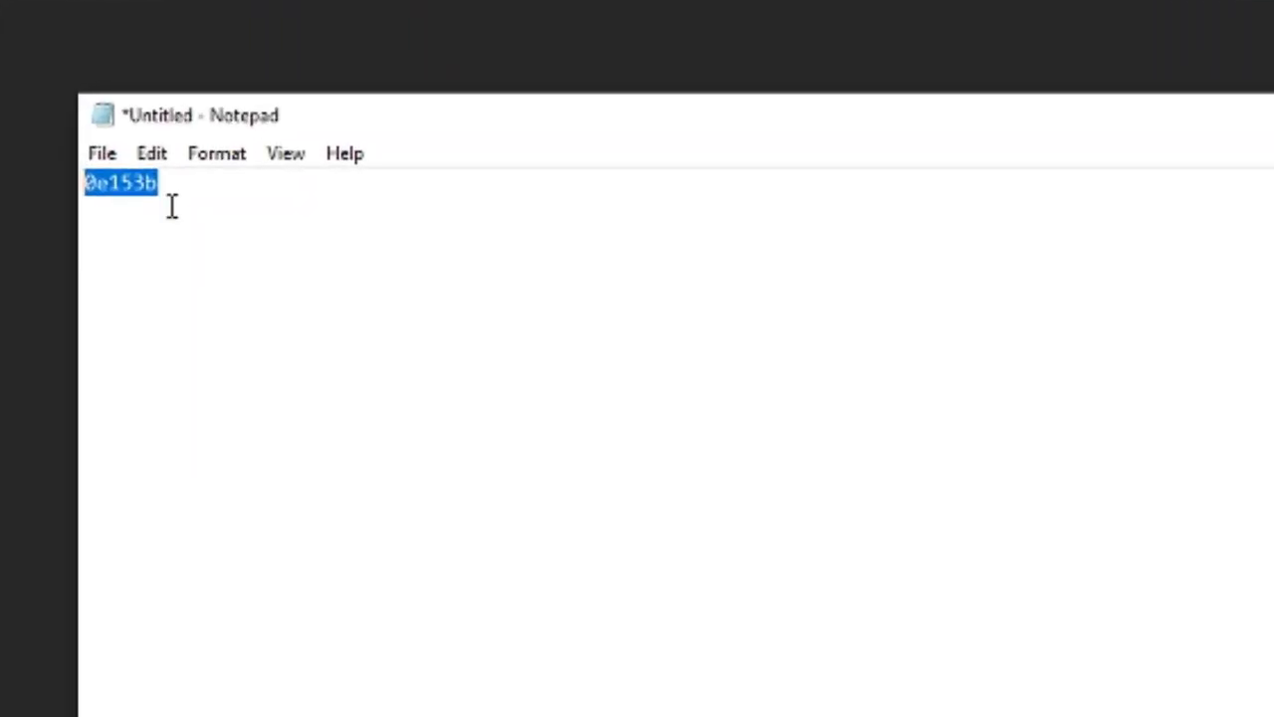
{"action": "left_click", "coordinate": [171, 242]}
{"action": "left_click_drag", "start_coordinate": [169, 190], "coordinate": [60, 194]}
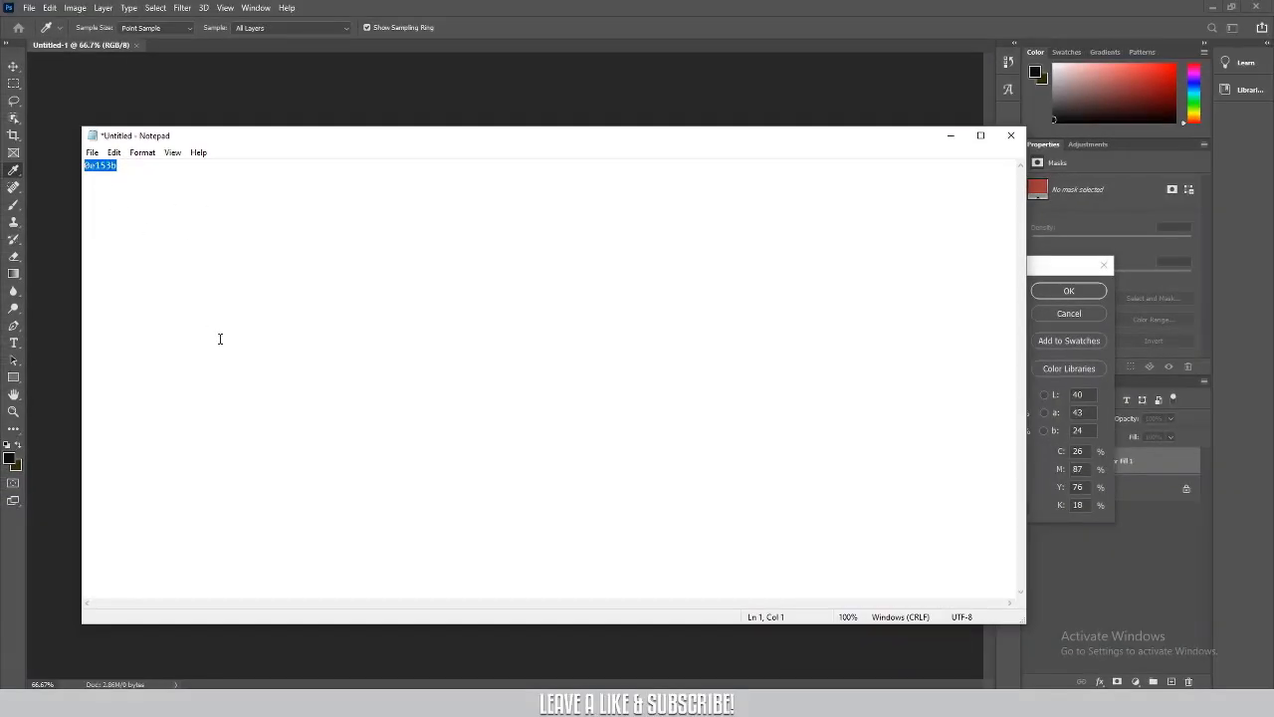
{"action": "left_click", "coordinate": [950, 136]}
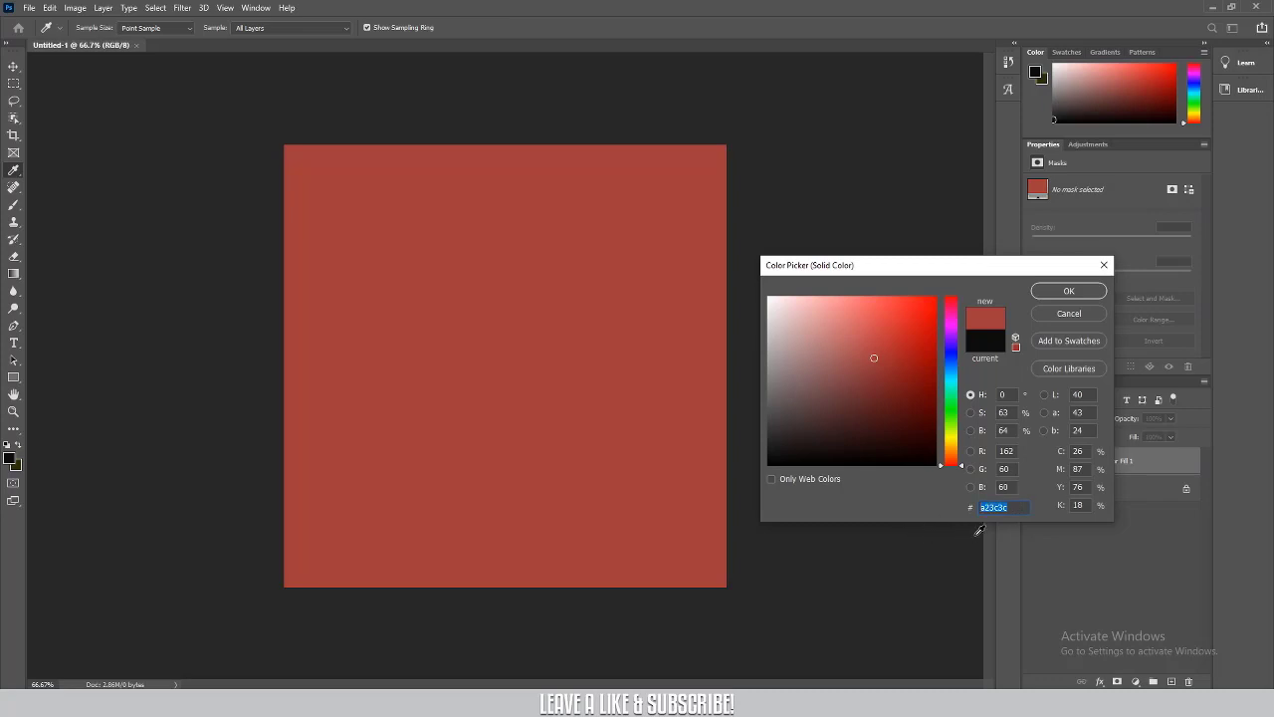
{"action": "type", "text": "0e153b"}
{"action": "left_click", "coordinate": [1073, 292]}
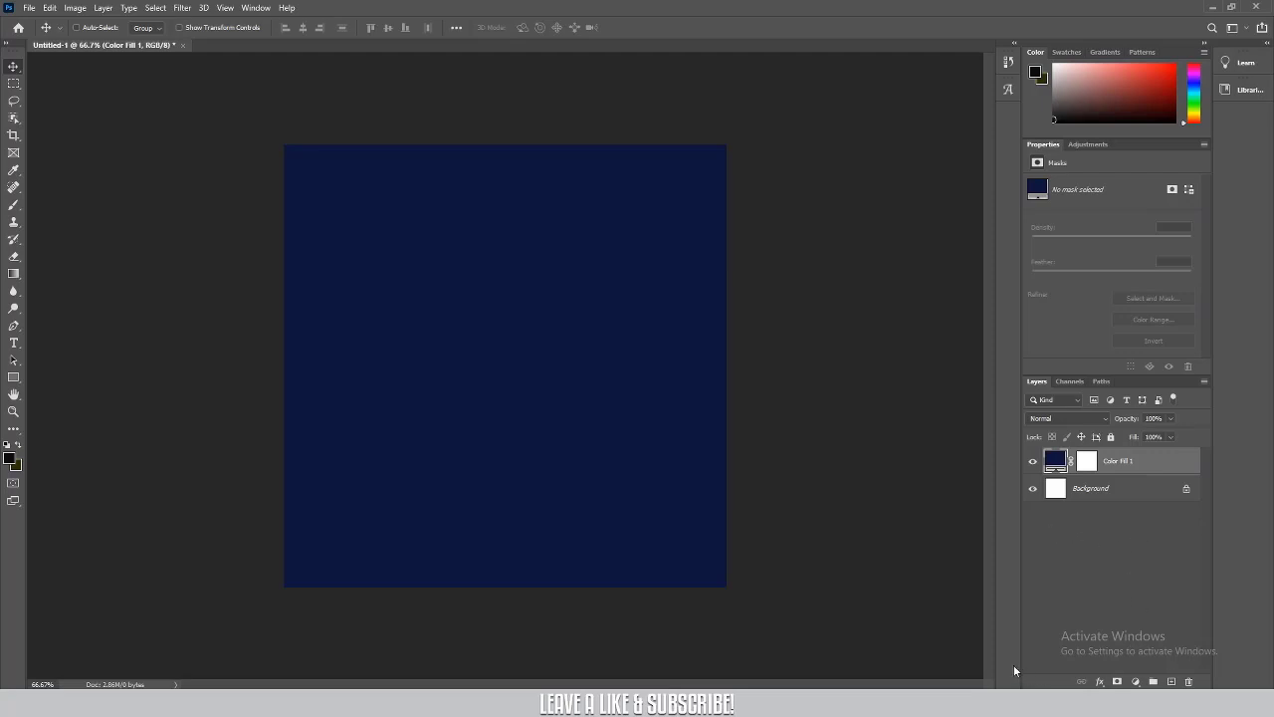
Add a new layer and type MESSI on the upper middle of the canvas
{"action": "left_click", "coordinate": [1170, 682]}
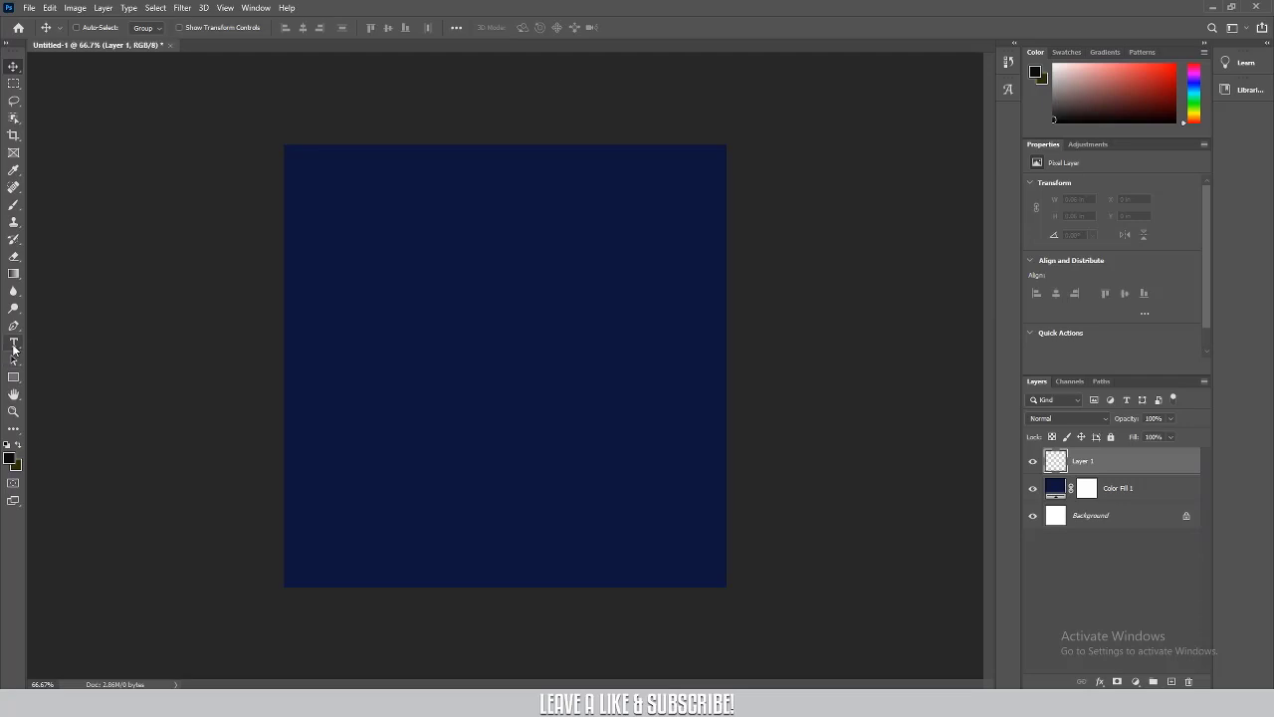
{"action": "key", "text": "t"}
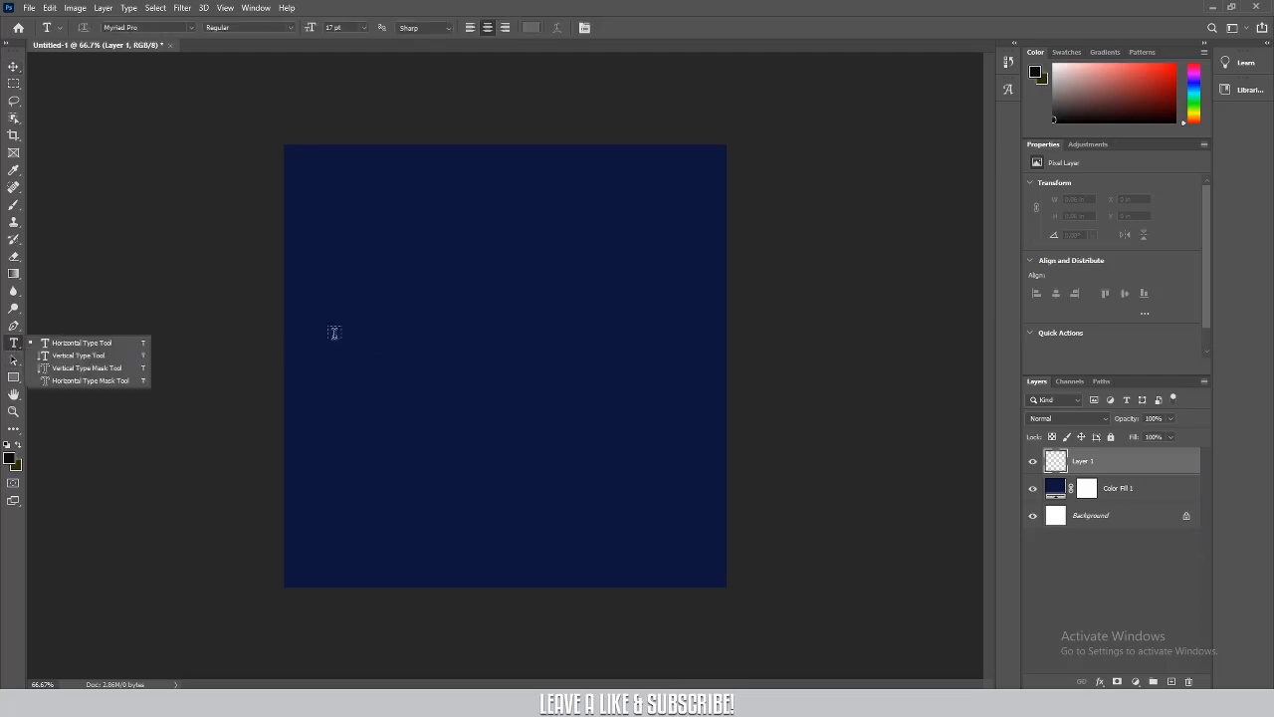
{"action": "left_click", "coordinate": [439, 294]}
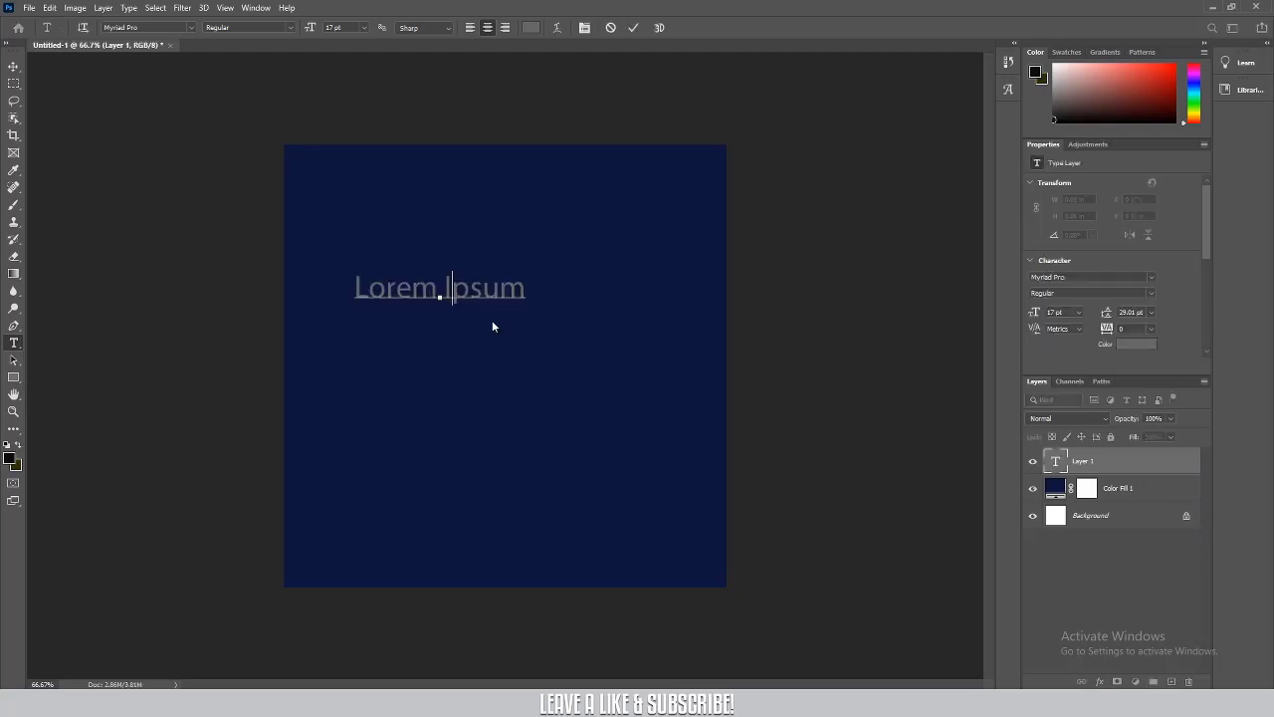
{"action": "type", "text": "MESSI"}
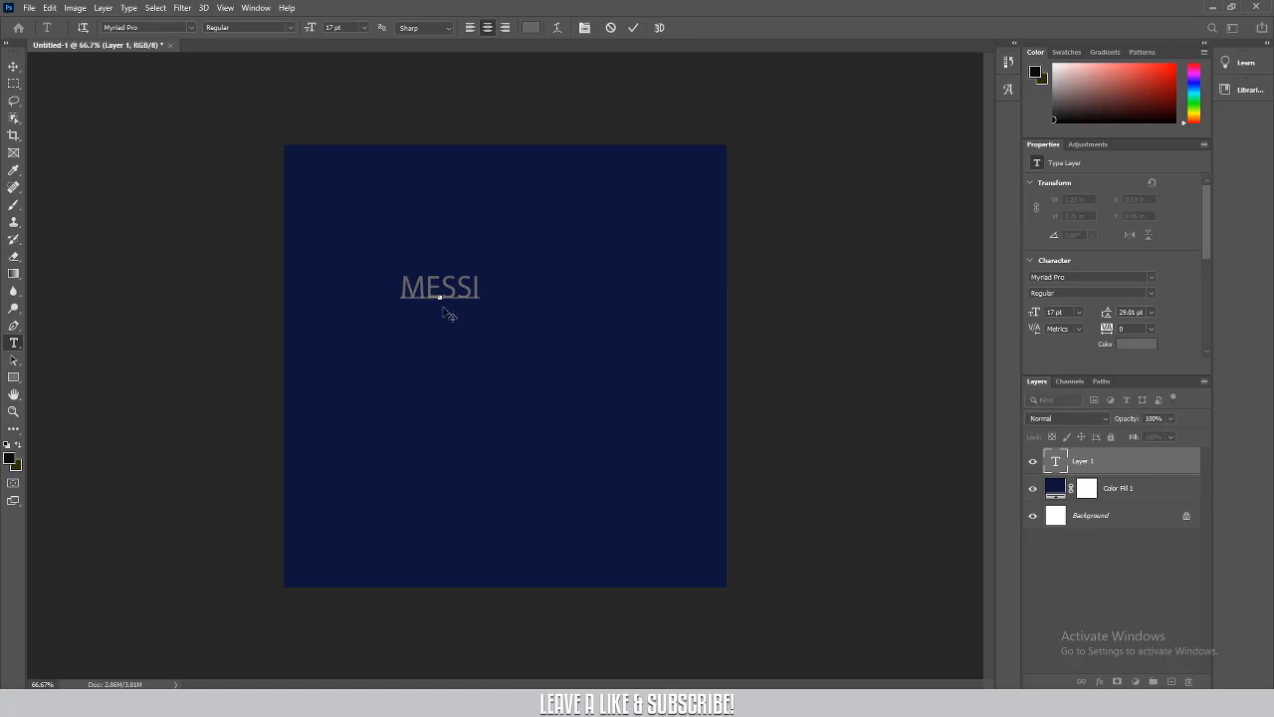
Color the MESSI text white (ffffff) and commit the type layer
{"action": "double_click", "coordinate": [464, 280]}
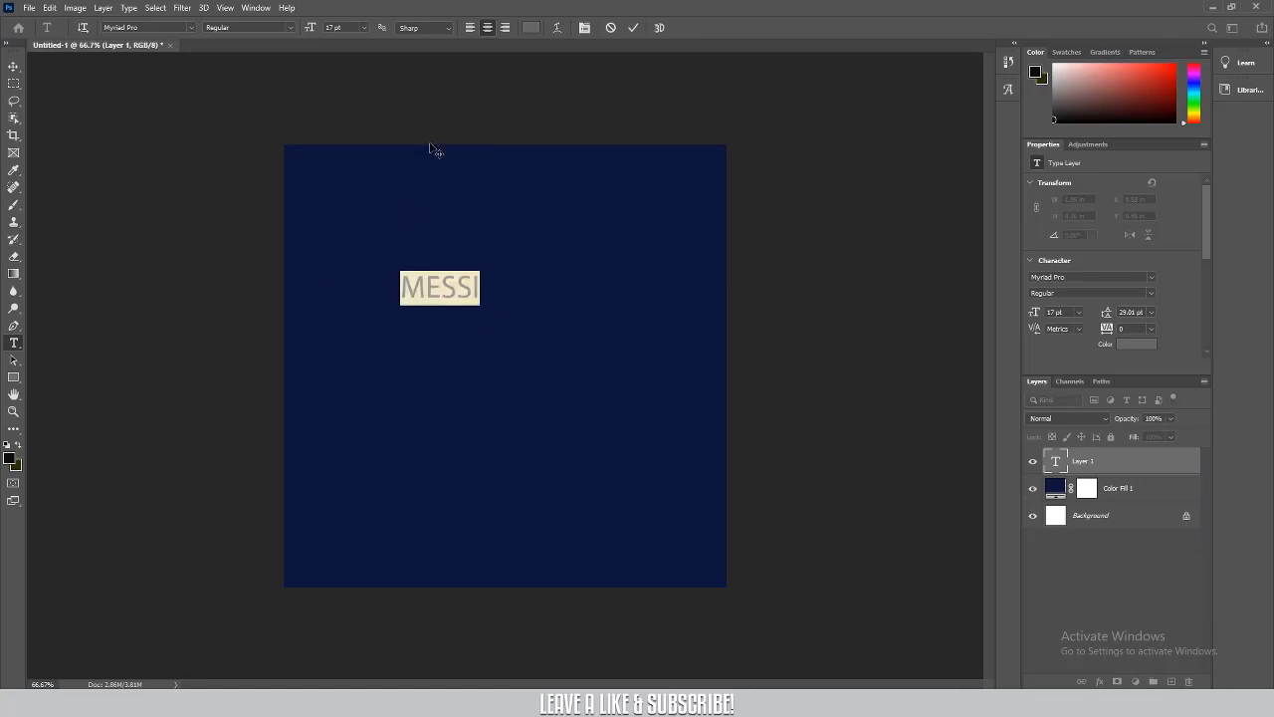
{"action": "left_click", "coordinate": [530, 27]}
{"action": "type", "text": "ffffff"}
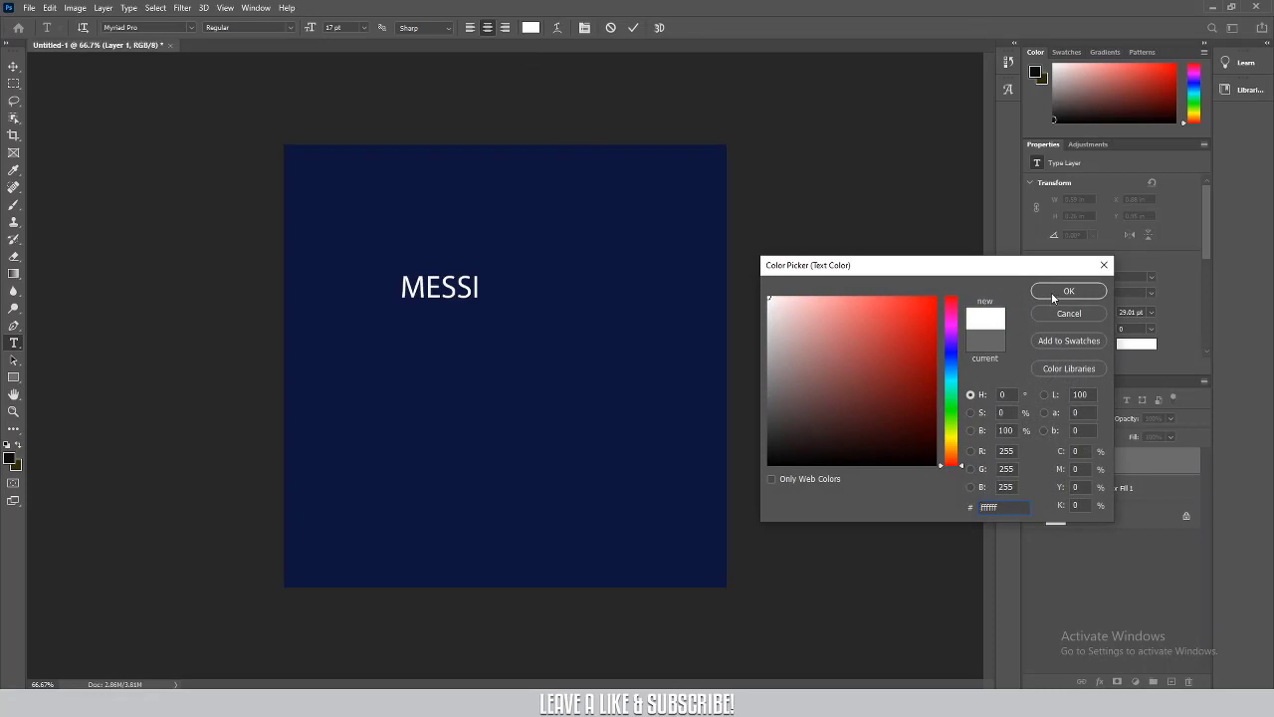
{"action": "left_click", "coordinate": [1055, 294]}
{"action": "left_click", "coordinate": [13, 65]}
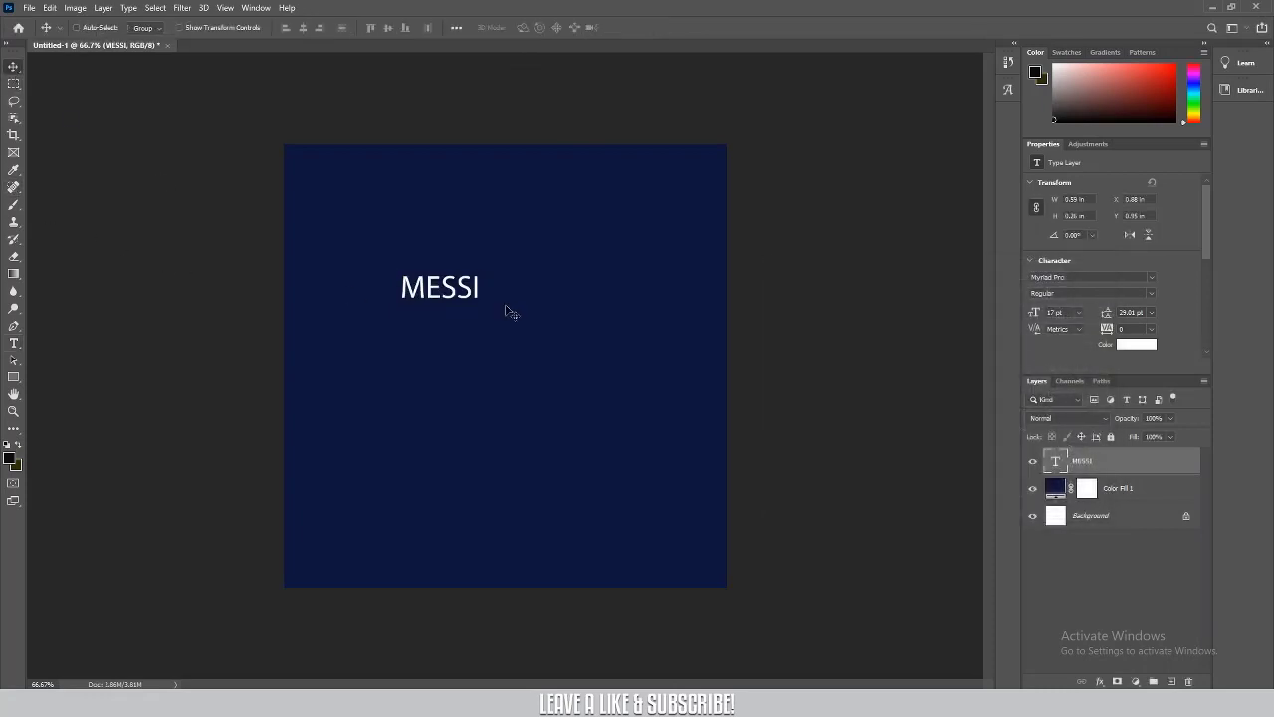
Set the MESSI text to Kenyan Coffee Bold at 45 pt
{"action": "left_click", "coordinate": [13, 343]}
{"action": "left_click", "coordinate": [139, 26]}
{"action": "type", "text": "Kenyan Coffee"}
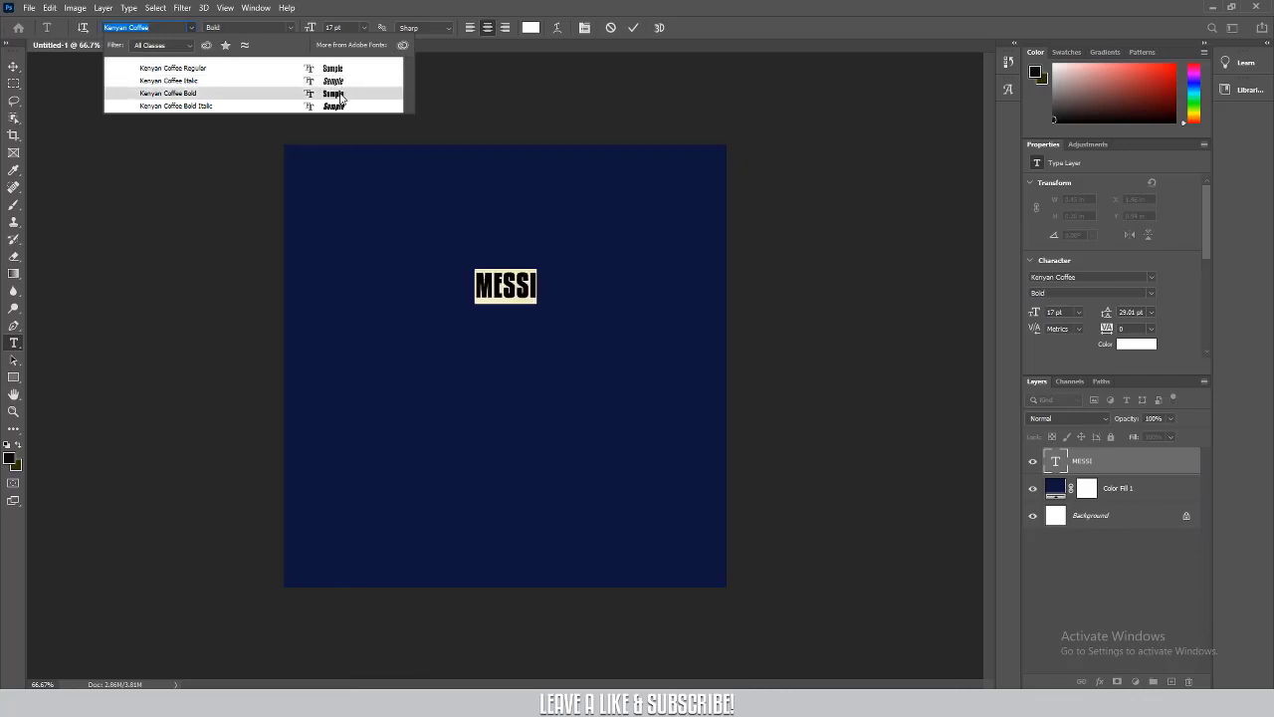
{"action": "left_click", "coordinate": [339, 93]}
{"action": "left_click_drag", "start_coordinate": [311, 28], "coordinate": [326, 29]}
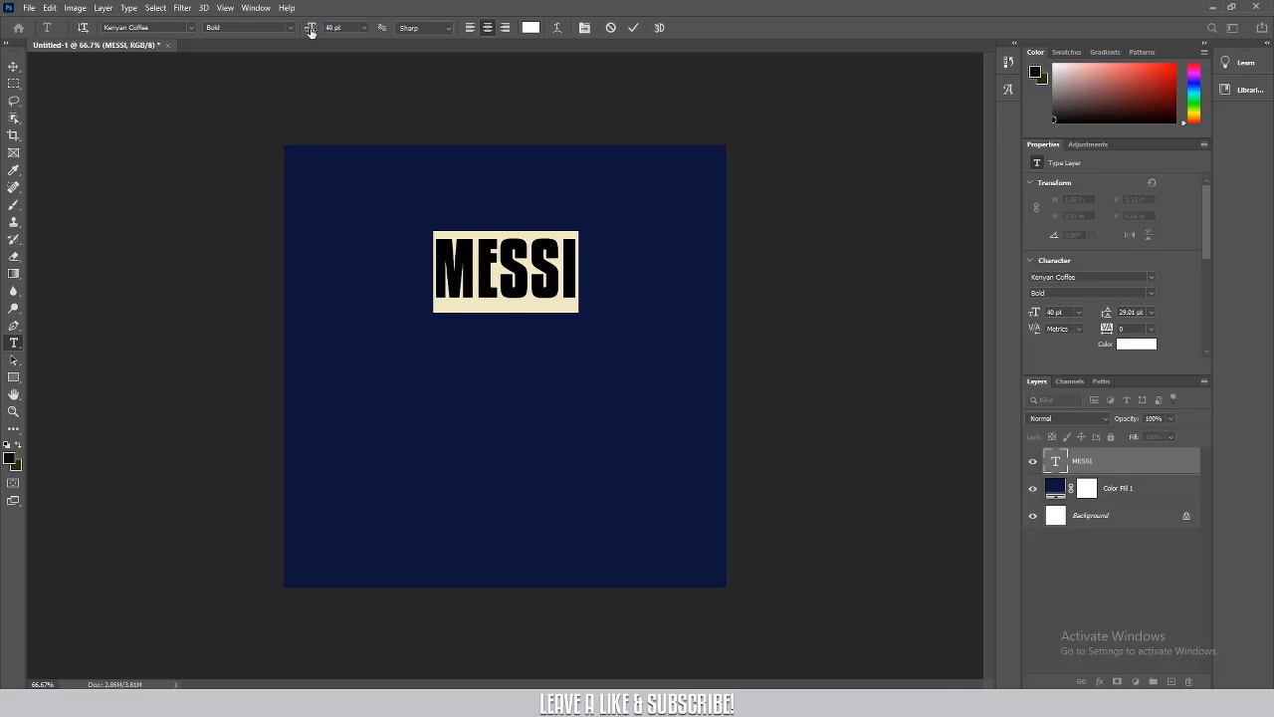
{"action": "left_click_drag", "start_coordinate": [310, 30], "coordinate": [314, 30]}
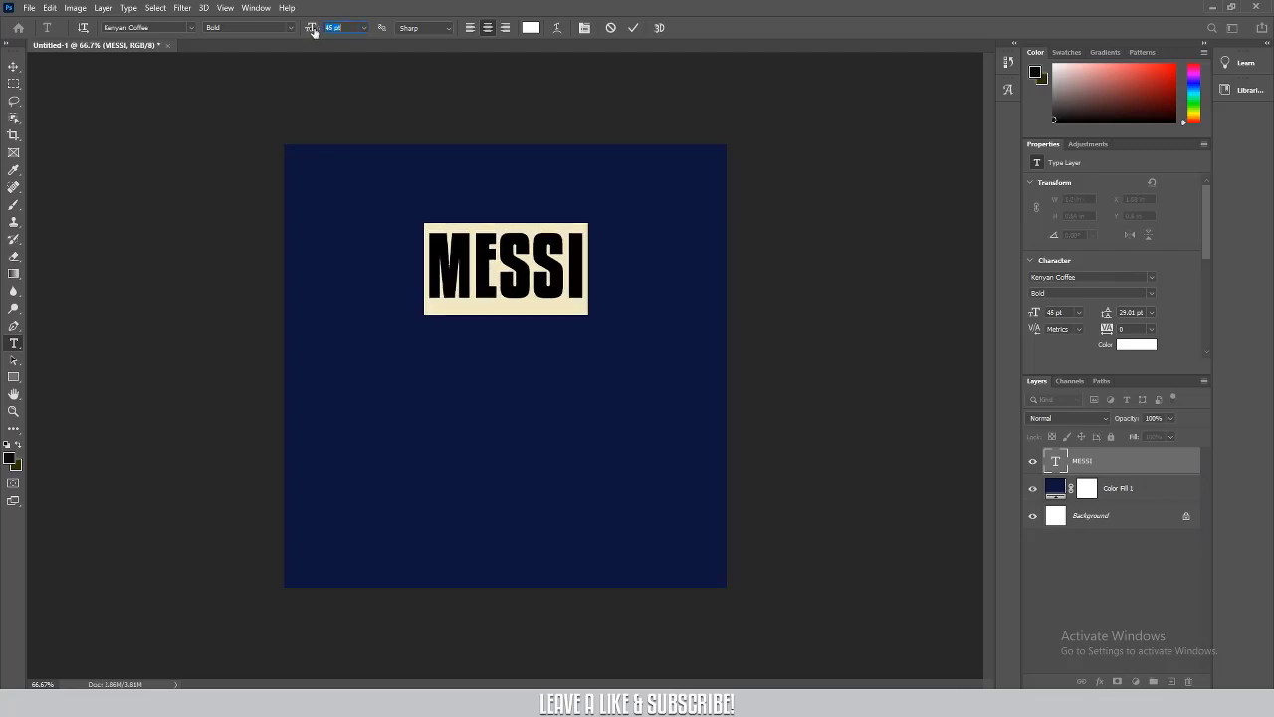
{"action": "left_click", "coordinate": [633, 27]}
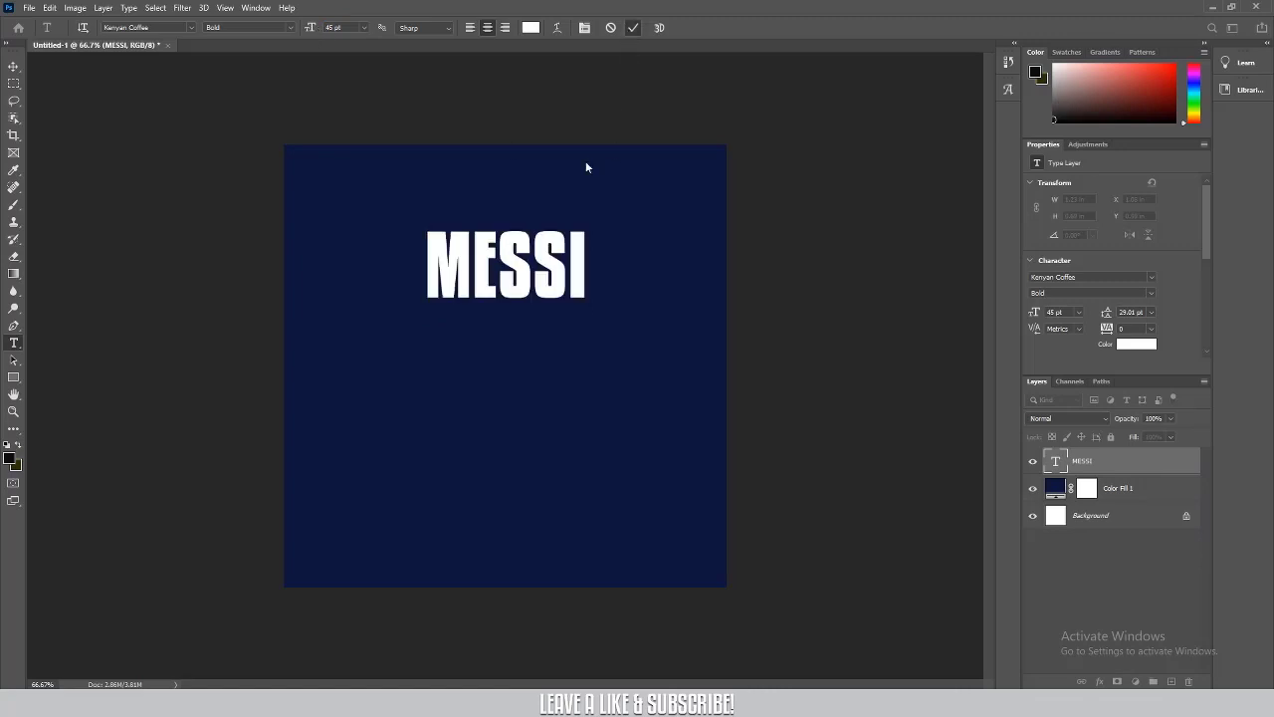
{"action": "left_click", "coordinate": [14, 66]}
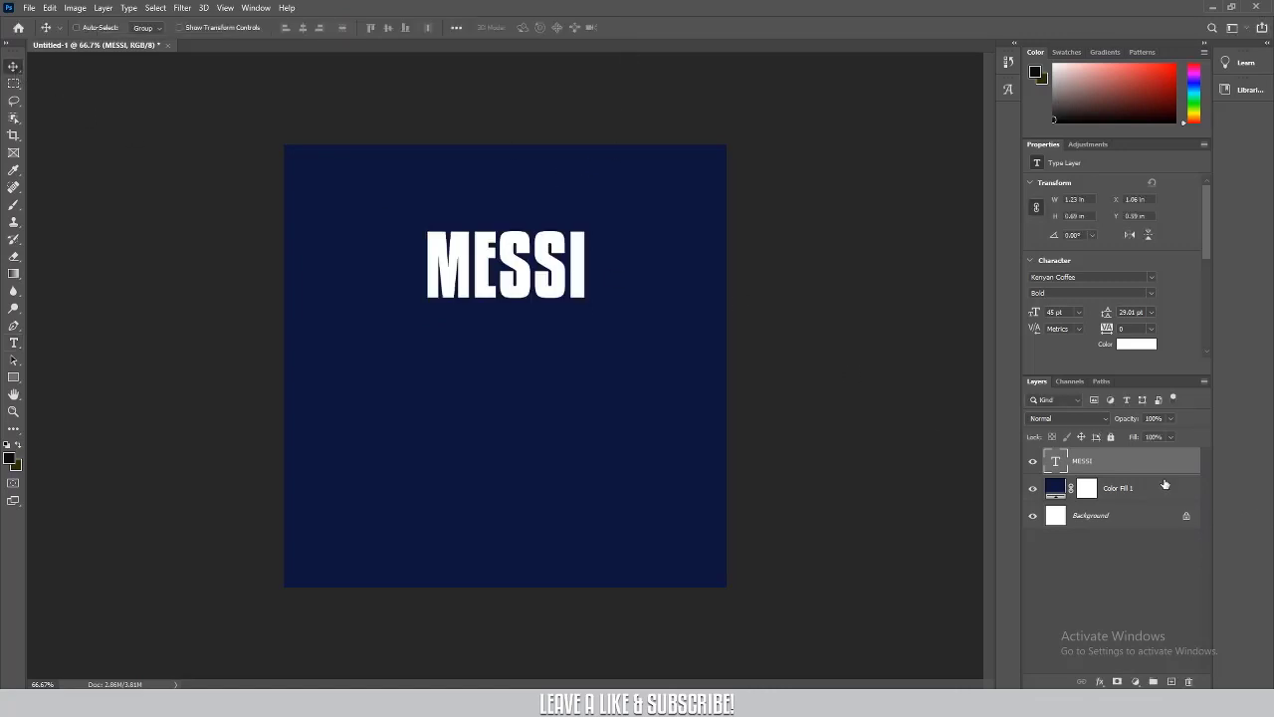
Duplicate MESSI into four stacked lines and select all four text layers
{"action": "left_click_drag", "start_coordinate": [547, 283], "coordinate": [563, 506]}
{"action": "left_click", "coordinate": [1085, 543], "text": "shift"}
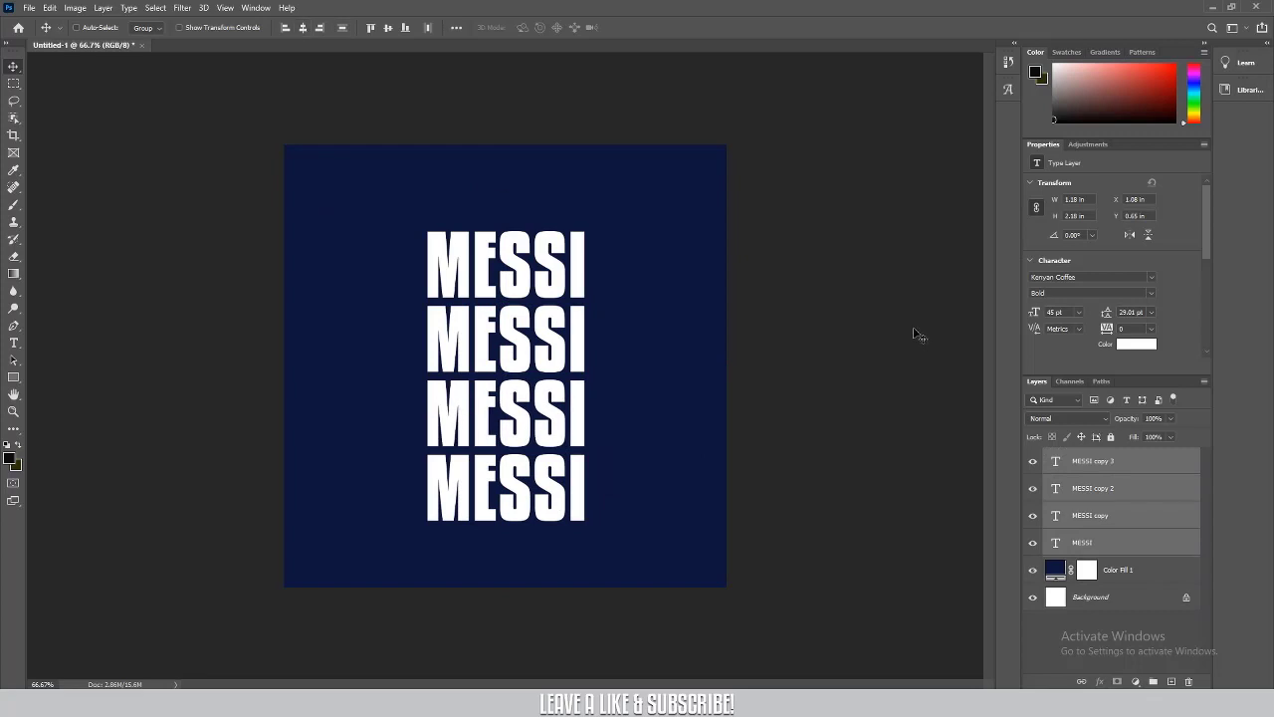
{"action": "left_click", "coordinate": [1120, 466]}
{"action": "left_click", "coordinate": [1140, 489], "text": "ctrl"}
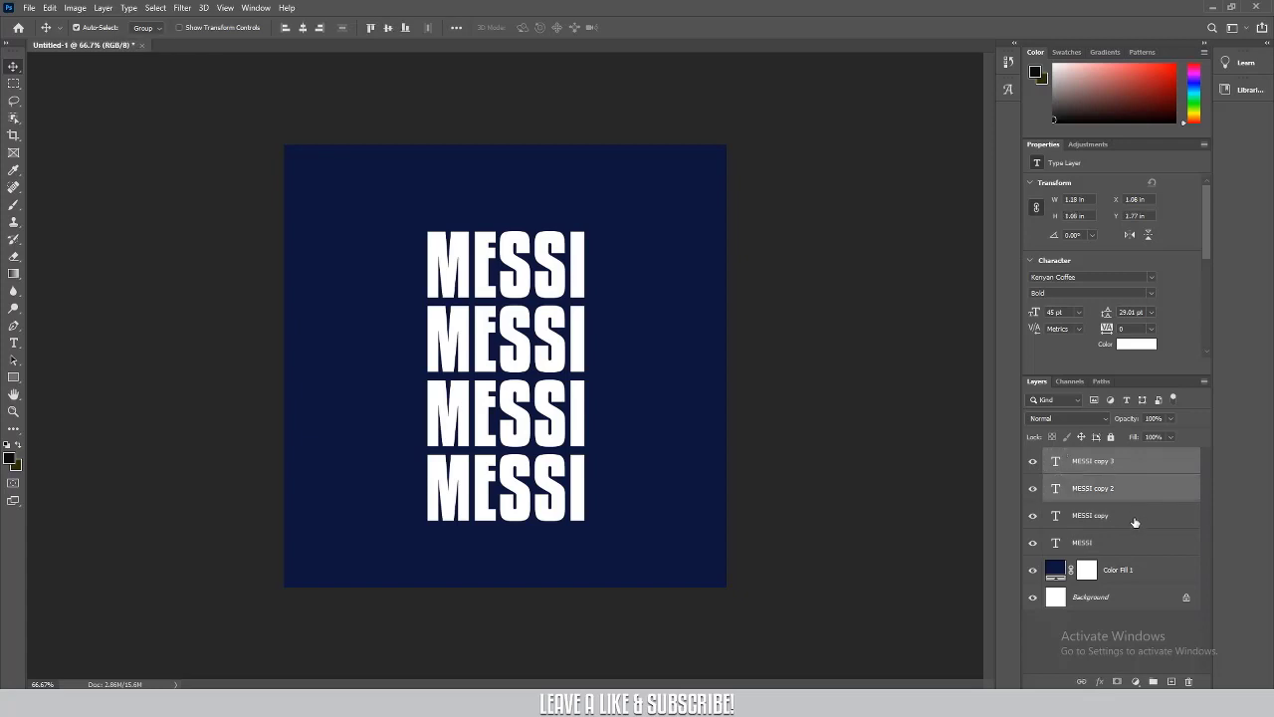
{"action": "left_click", "coordinate": [1135, 525], "text": "ctrl"}
{"action": "left_click", "coordinate": [1139, 548], "text": "ctrl"}
Nudge the four selected MESSI lines slightly upward
{"action": "right_click", "coordinate": [1139, 548]}
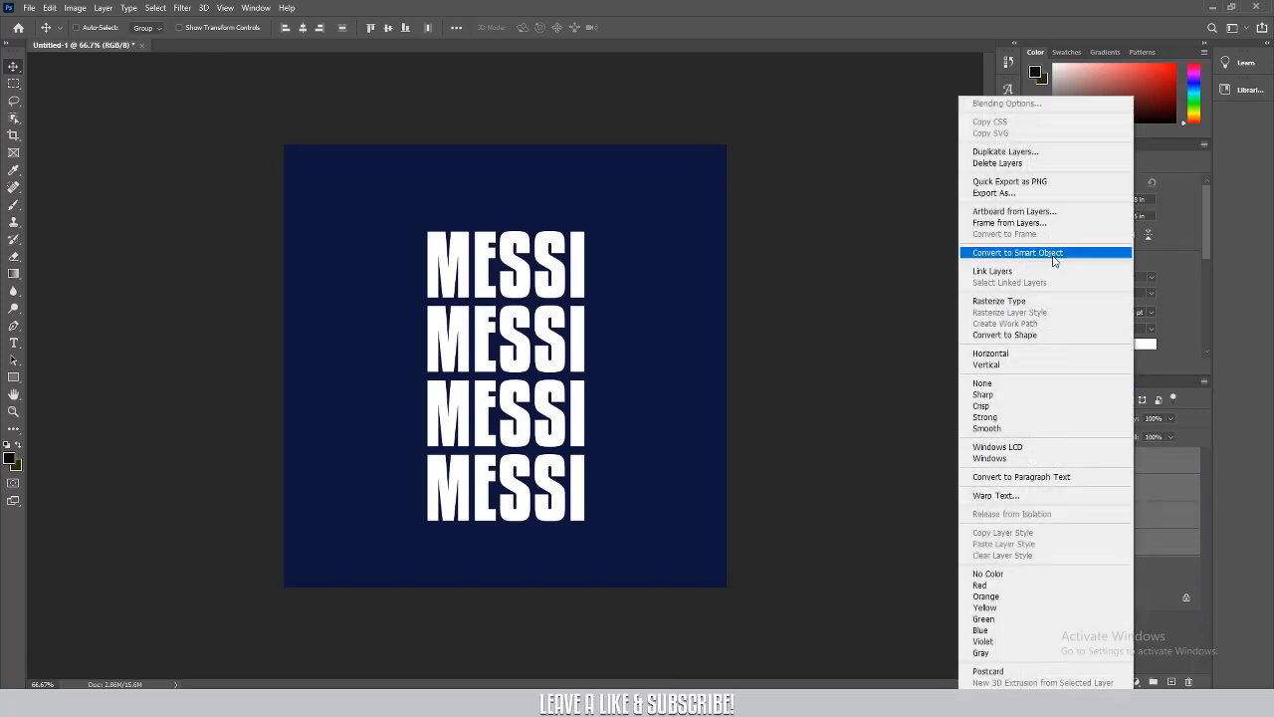
{"action": "left_click", "coordinate": [1182, 485]}
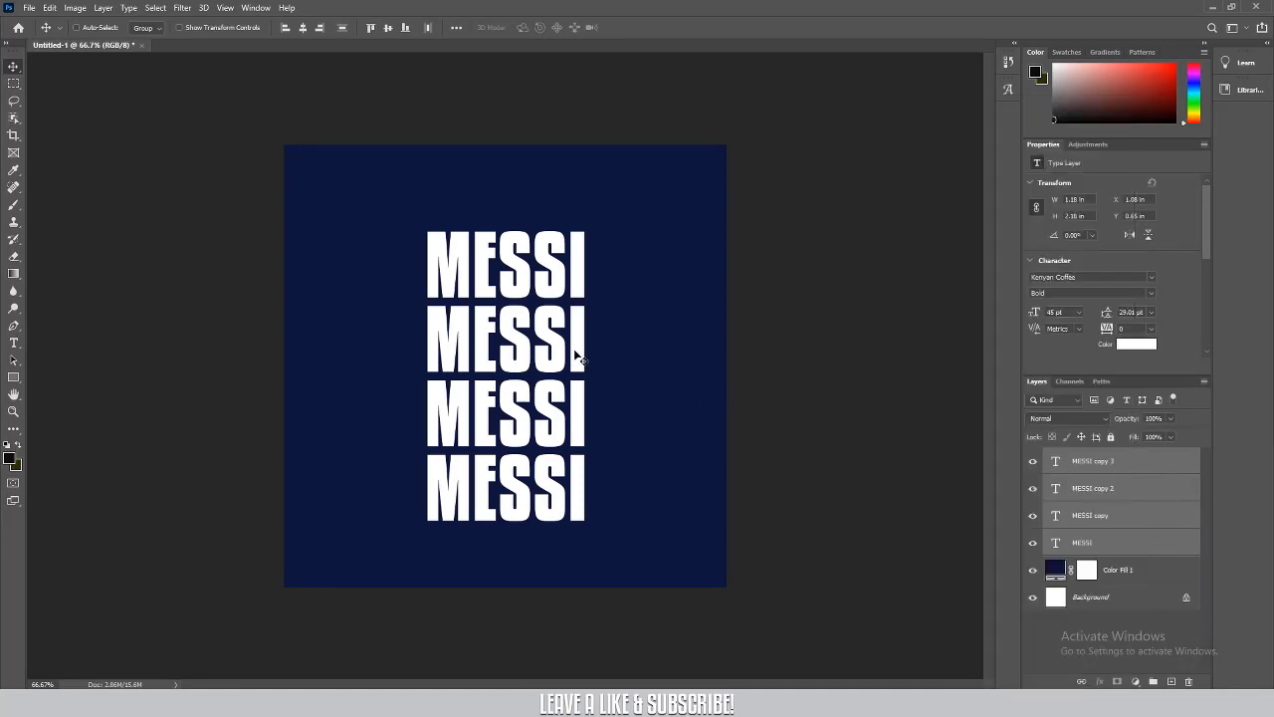
{"action": "left_click_drag", "start_coordinate": [573, 348], "coordinate": [573, 345]}
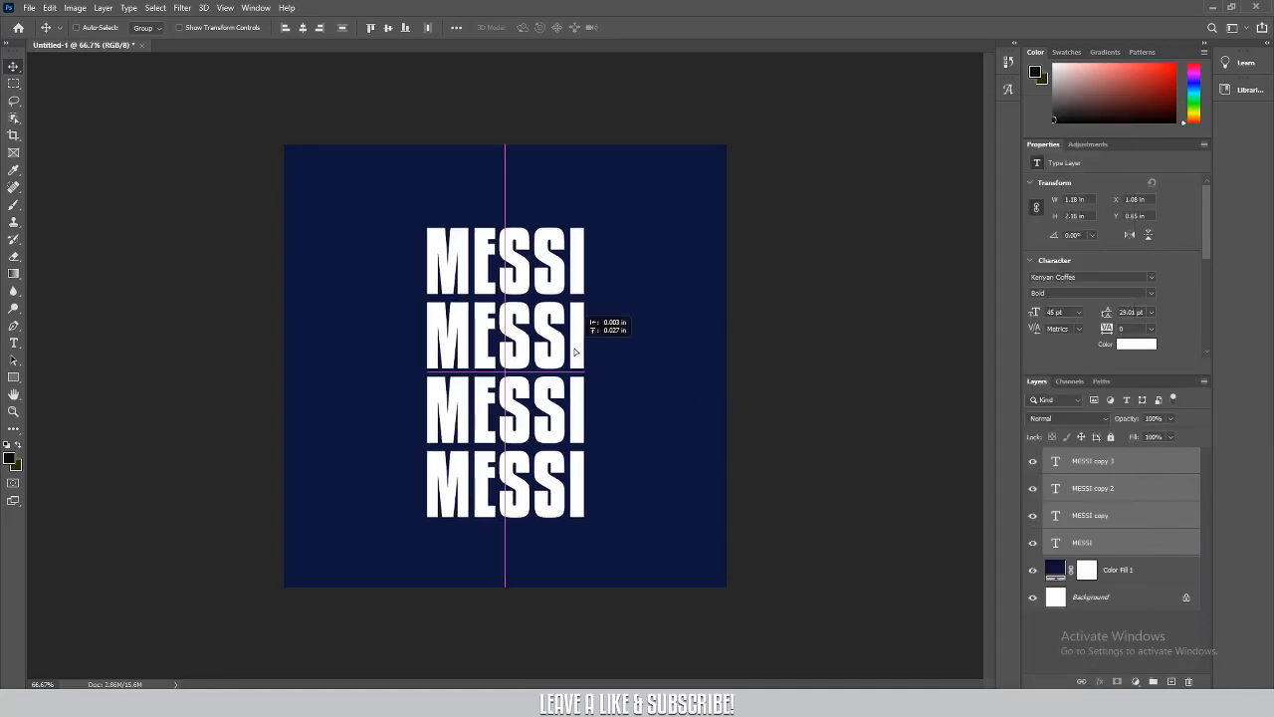
Move the second and third MESSI lines up to tighten the stack spacing
{"action": "left_click", "coordinate": [1106, 538]}
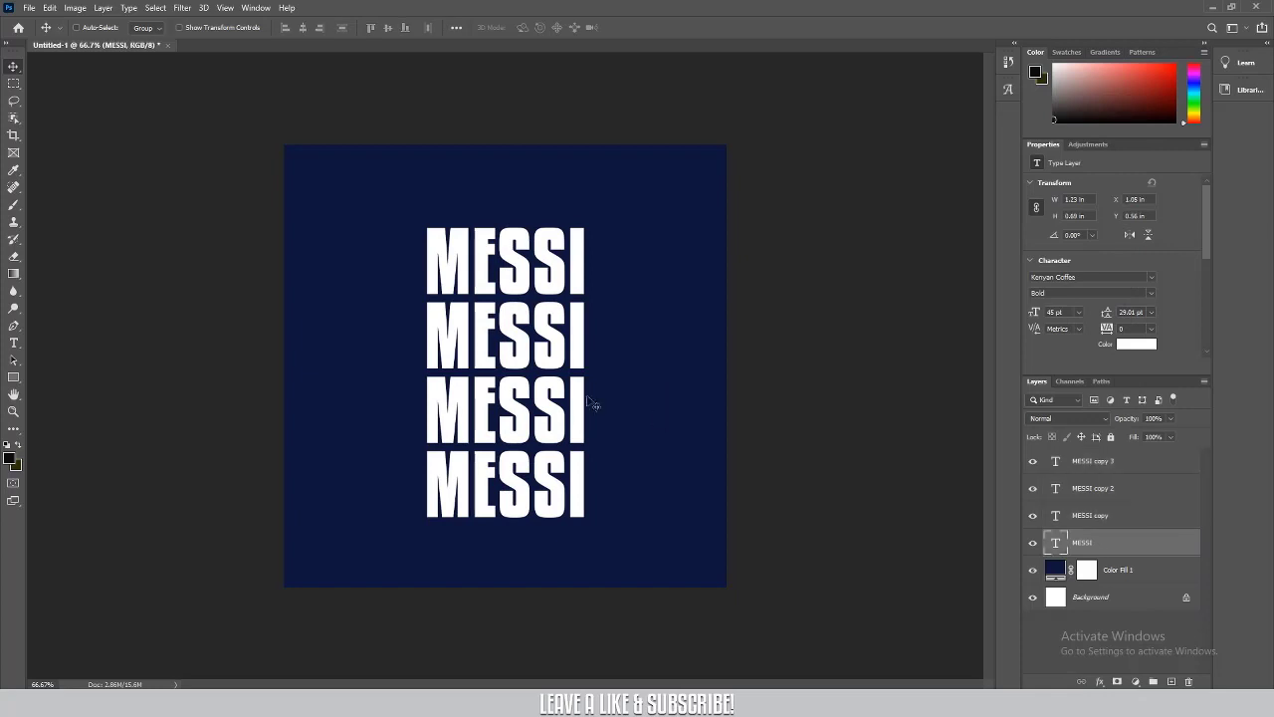
{"action": "left_click", "coordinate": [1122, 518]}
{"action": "left_click_drag", "start_coordinate": [571, 349], "coordinate": [571, 346]}
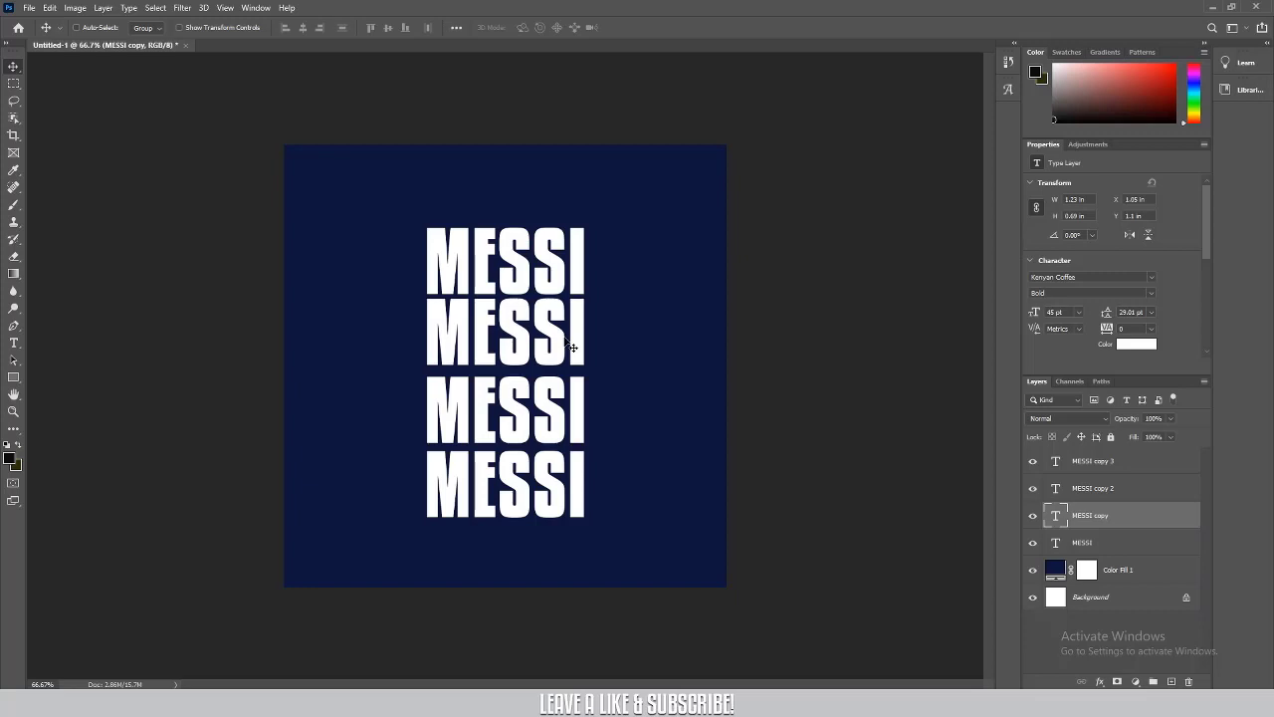
{"action": "key", "text": "Up"}
{"action": "key", "text": "alt+bracketright"}
{"action": "key", "text": "shift+Up"}
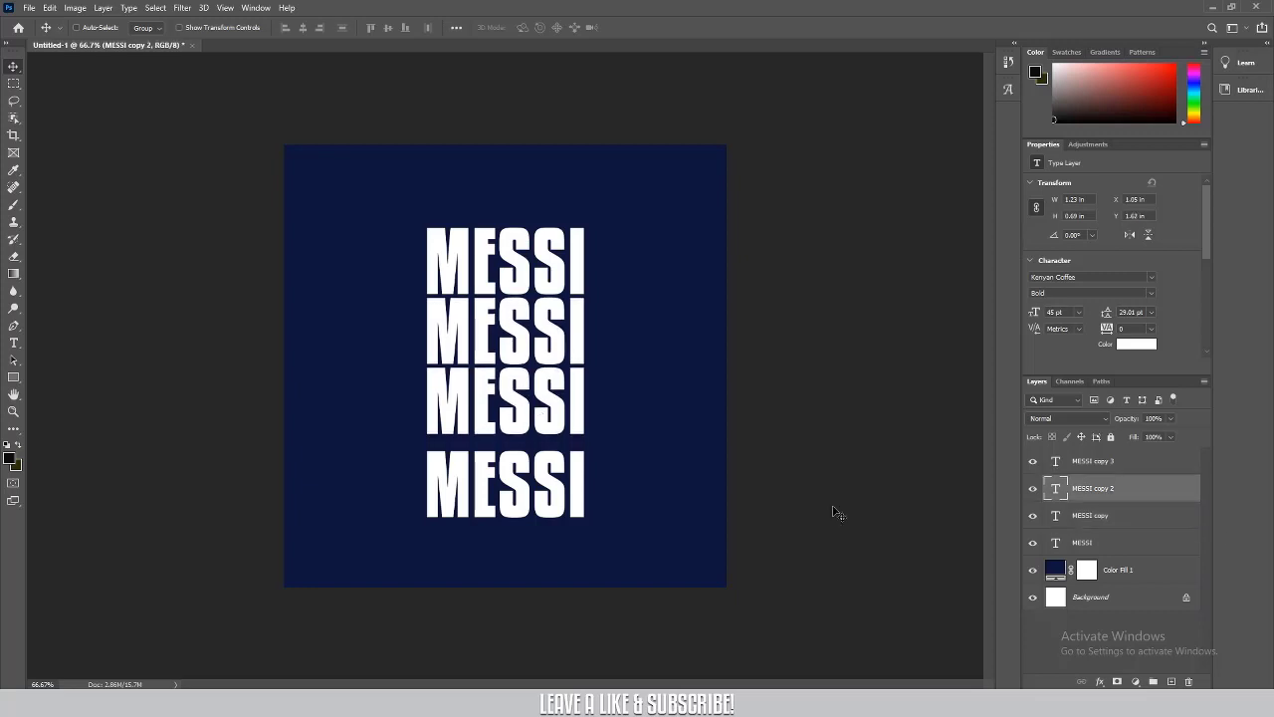
{"action": "key", "text": "alt+bracketright"}
{"action": "key", "text": "shift+Up"}
{"action": "key", "text": "shift+Up"}
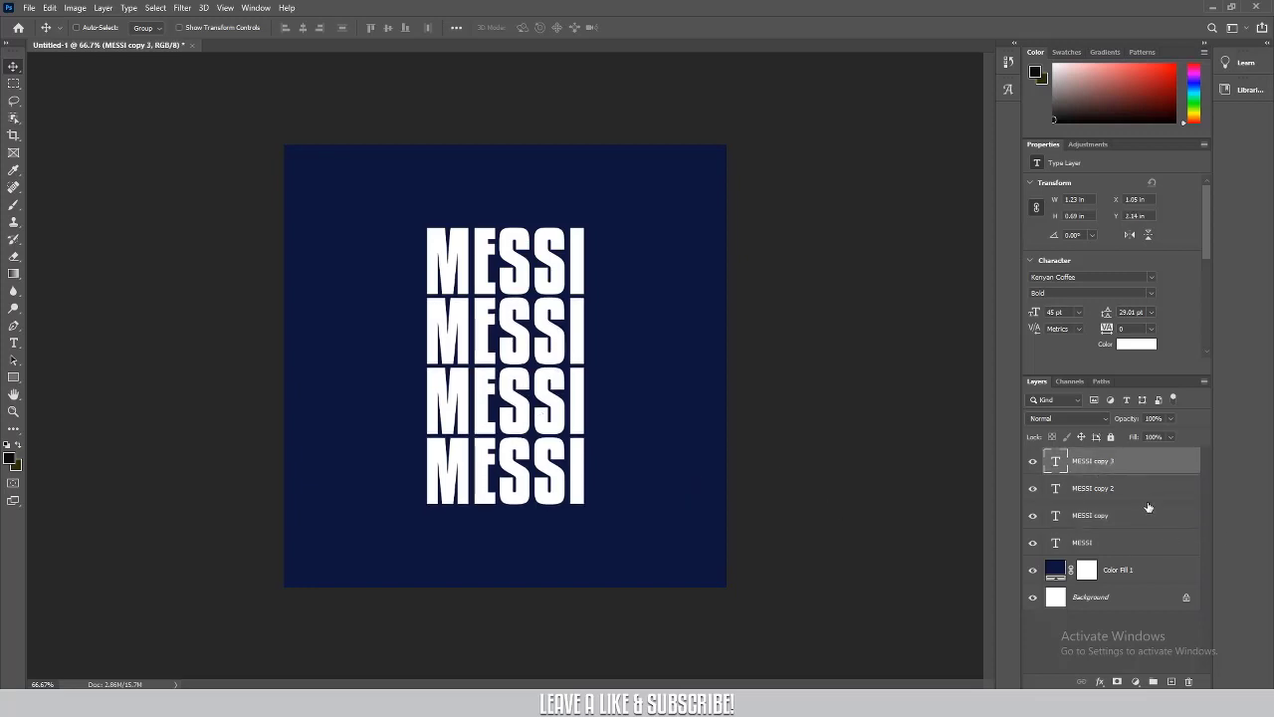
Convert all four MESSI text layers into one smart object, MESSI copy 3
{"action": "left_click", "coordinate": [1108, 546], "text": "shift"}
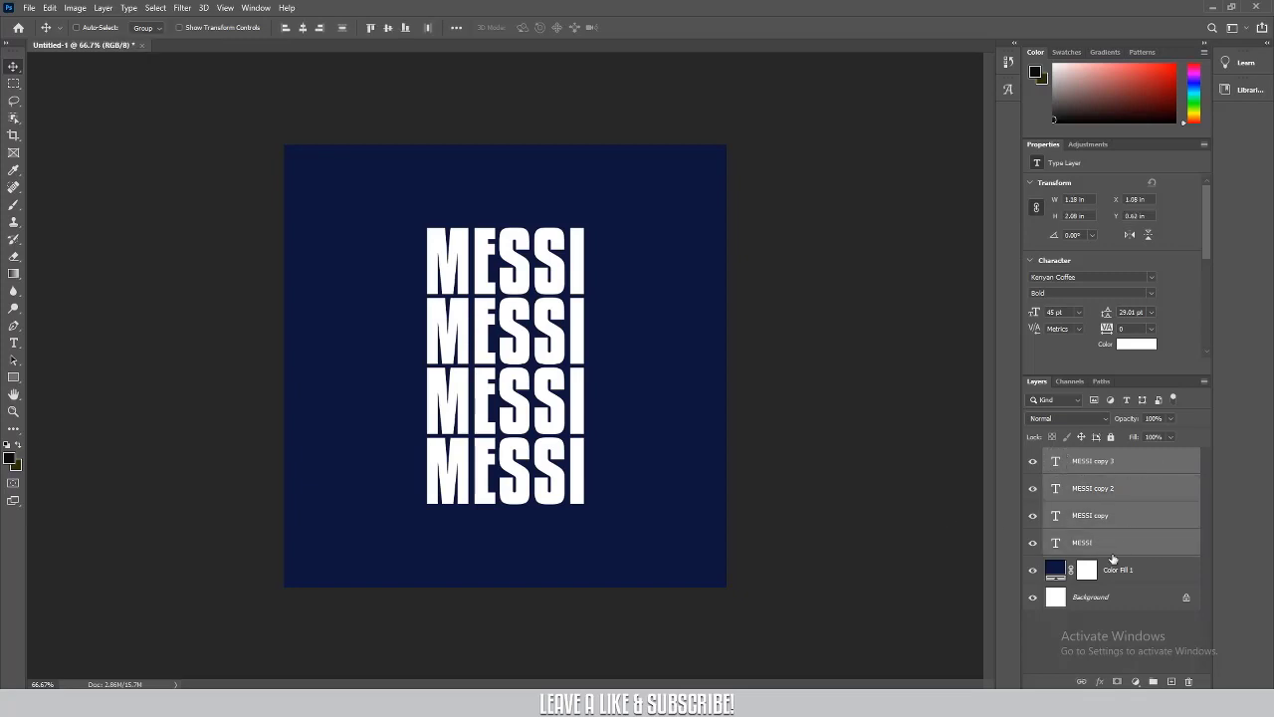
{"action": "left_click", "coordinate": [1092, 465]}
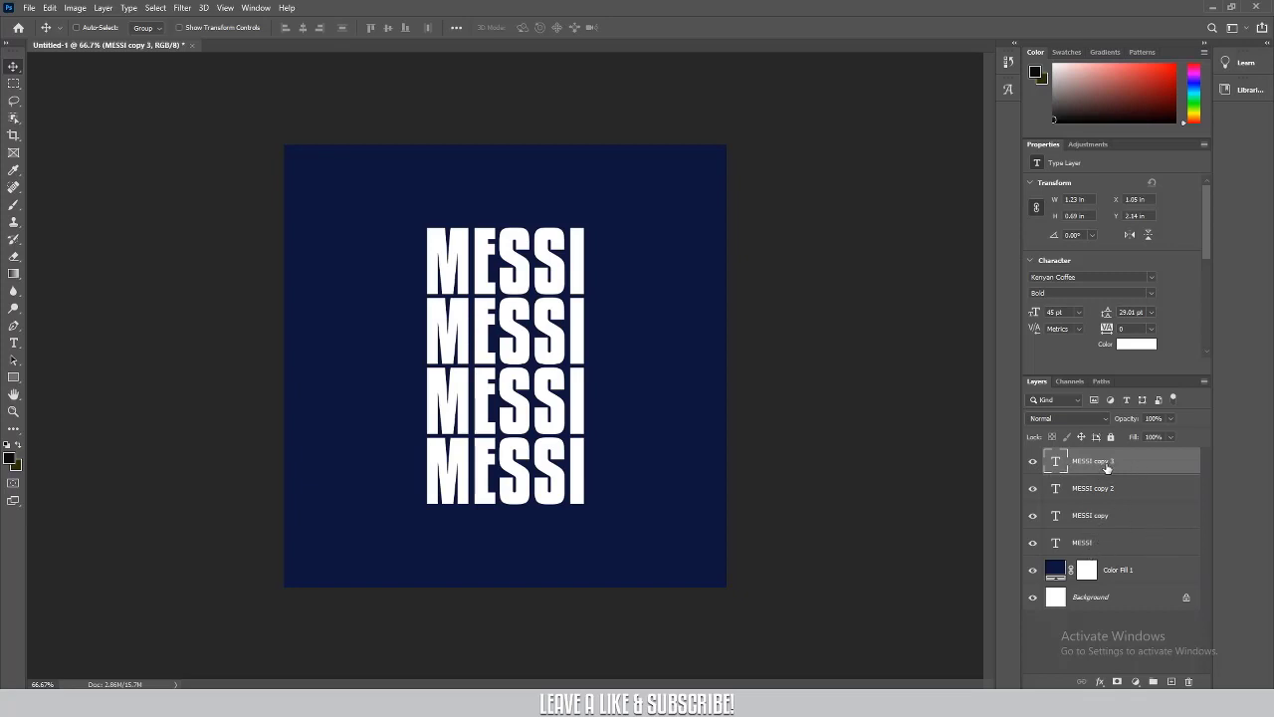
{"action": "left_click", "coordinate": [1107, 546], "text": "shift"}
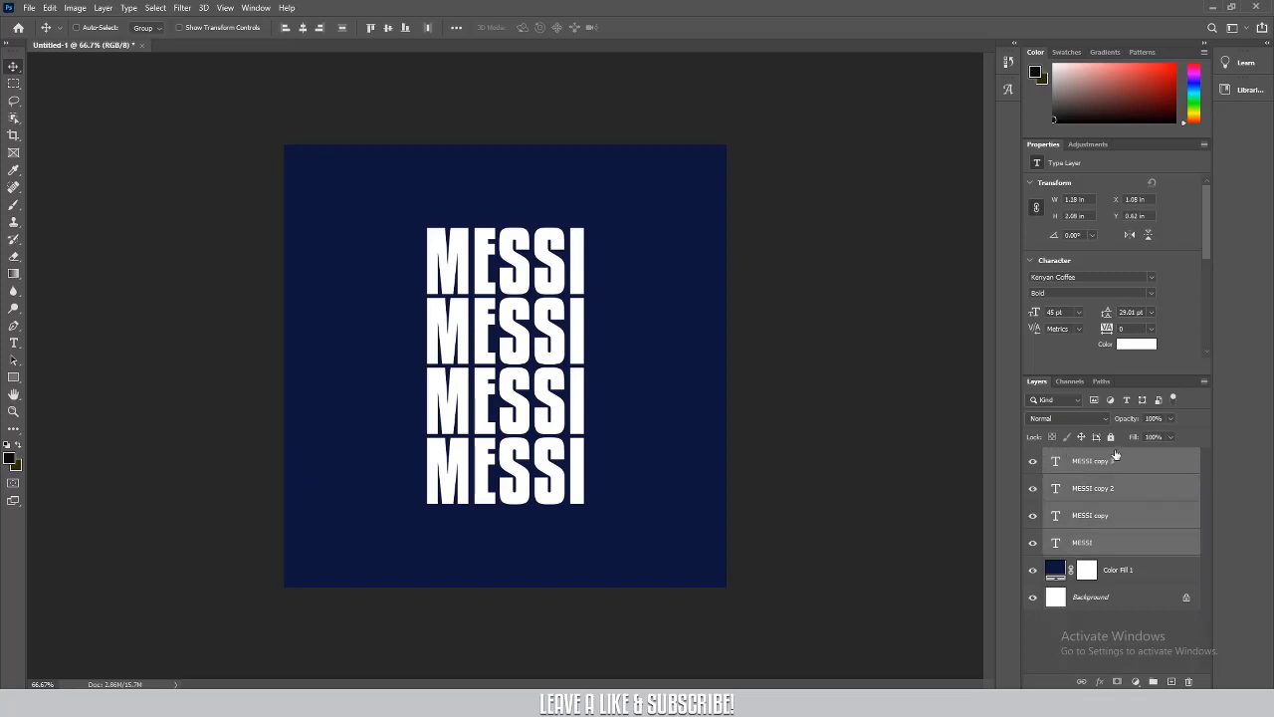
{"action": "right_click", "coordinate": [1102, 547]}
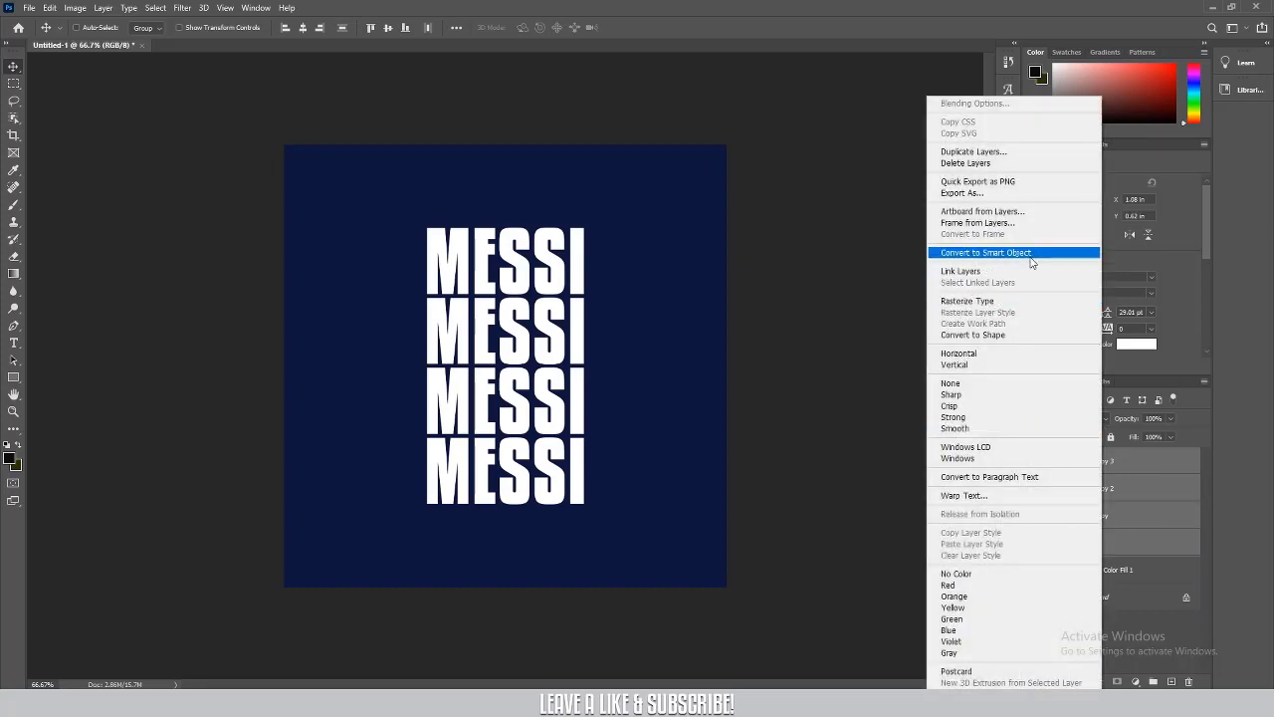
{"action": "left_click", "coordinate": [1035, 255]}
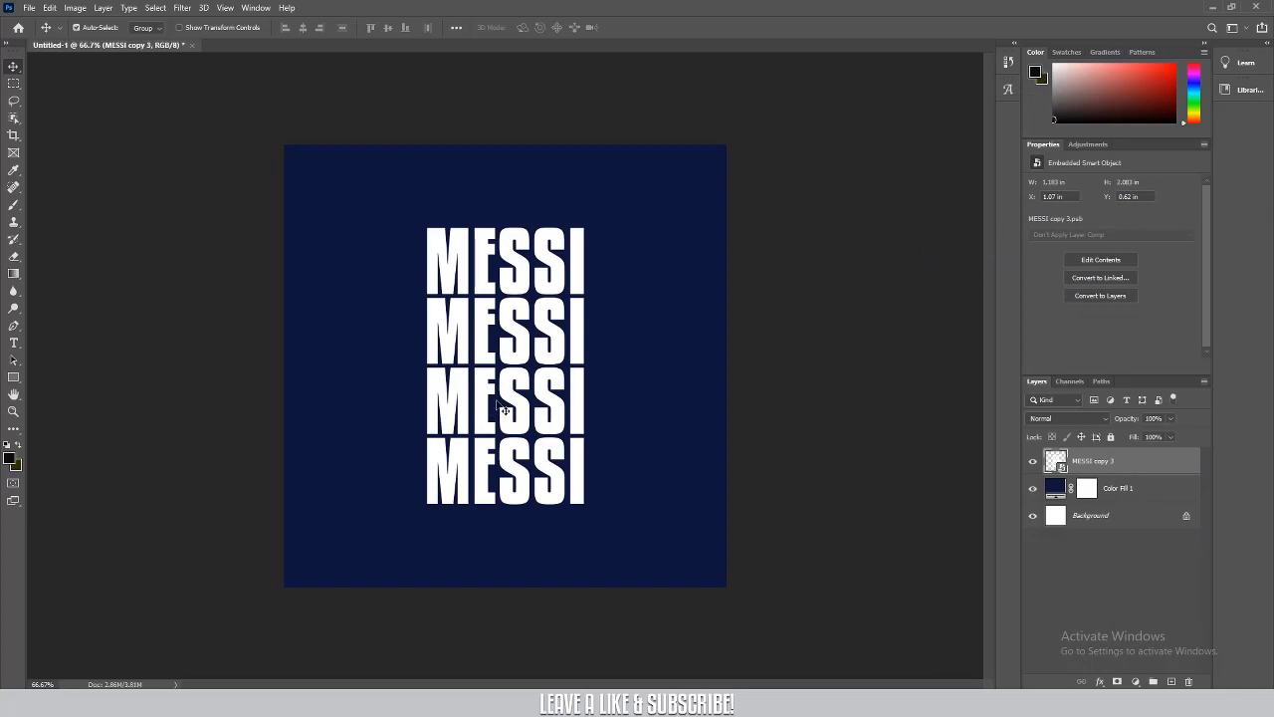
Put the MESSI smart object into Warp mode and bend the rows downward
{"action": "key", "text": "ctrl+t"}
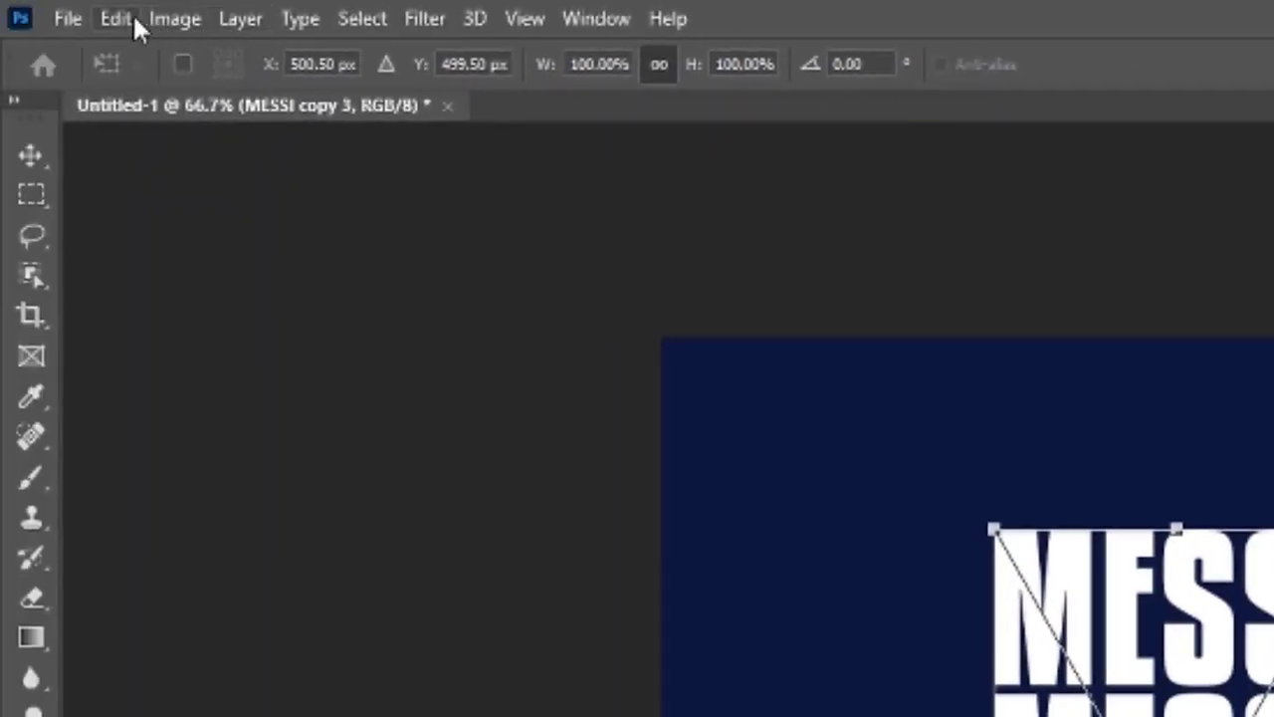
{"action": "left_click", "coordinate": [128, 20]}
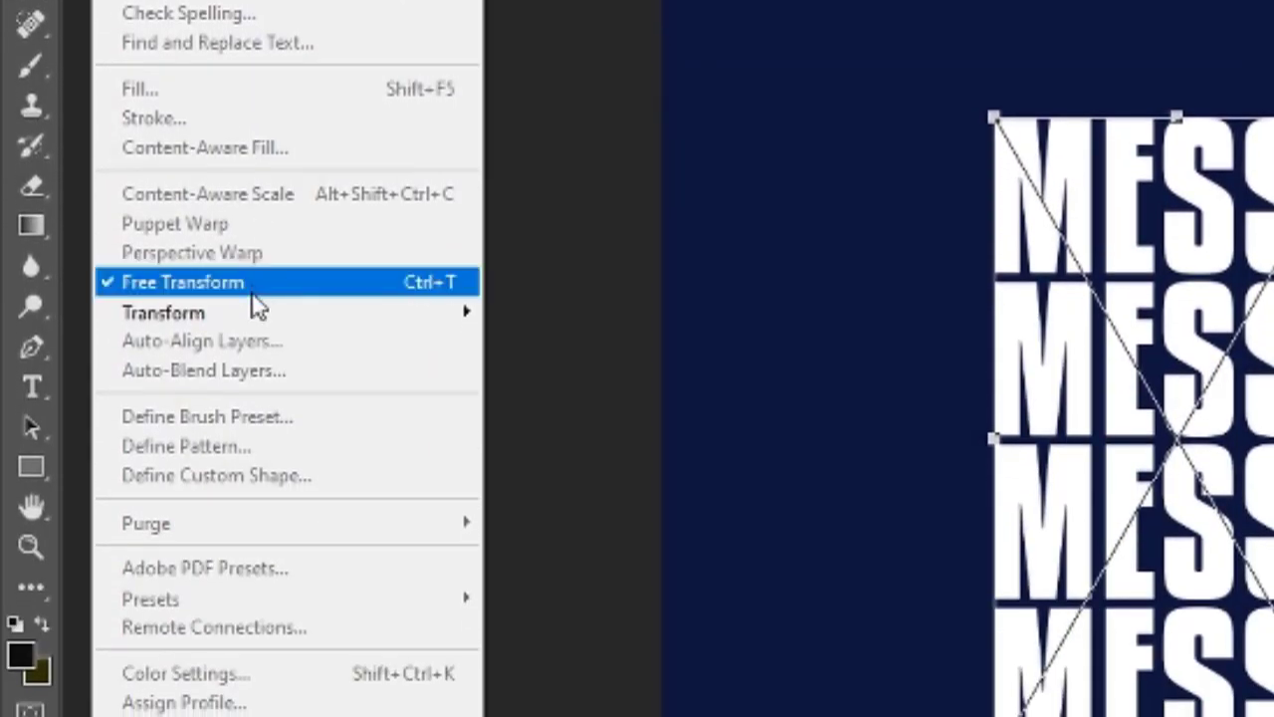
{"action": "mouse_move", "coordinate": [164, 313]}
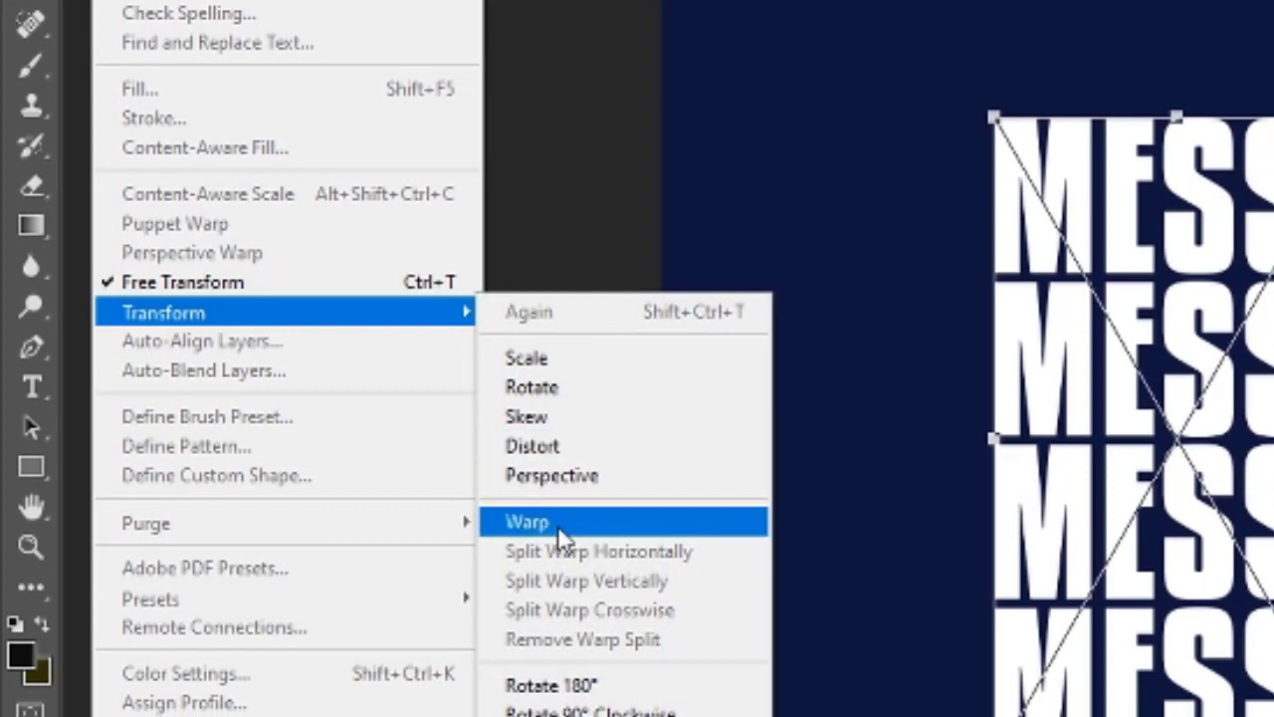
{"action": "left_click", "coordinate": [558, 525]}
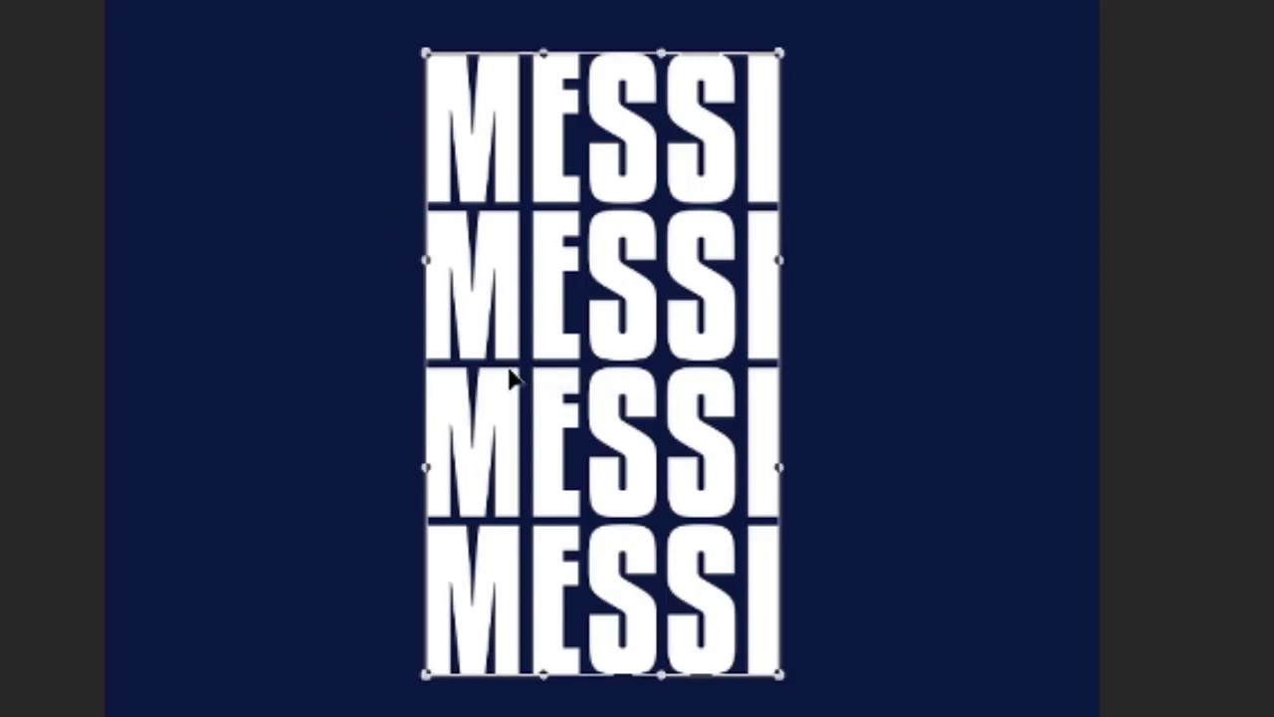
{"action": "left_click_drag", "start_coordinate": [510, 376], "coordinate": [511, 448]}
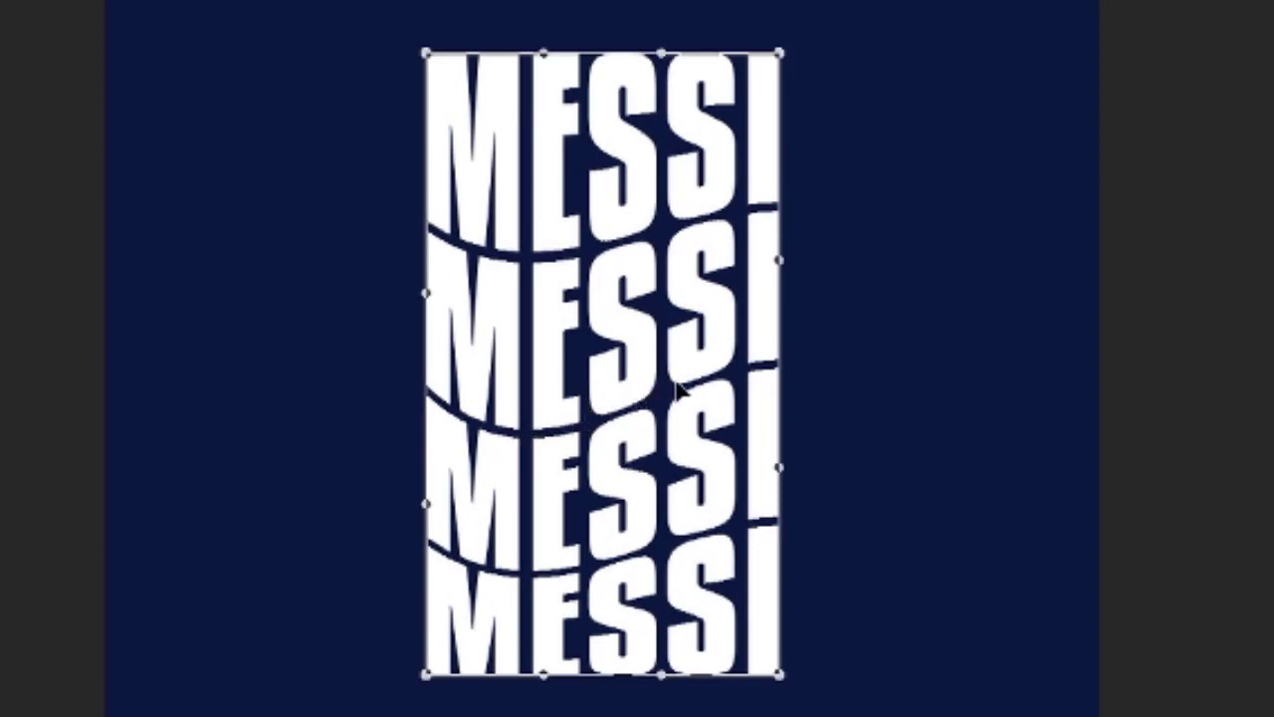
Shape the warp mesh into wavy curves across the letters and apply it
{"action": "left_click_drag", "start_coordinate": [675, 389], "coordinate": [677, 342]}
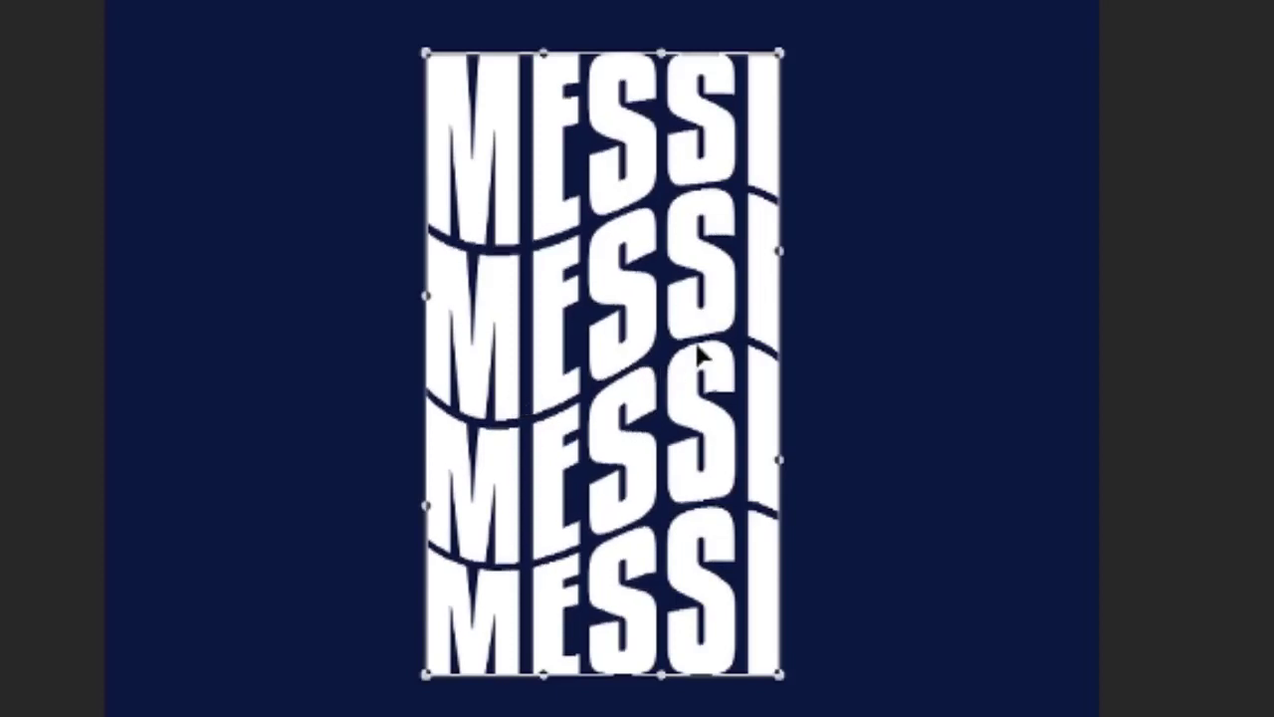
{"action": "left_click_drag", "start_coordinate": [702, 354], "coordinate": [697, 341]}
{"action": "left_click_drag", "start_coordinate": [532, 400], "coordinate": [530, 412]}
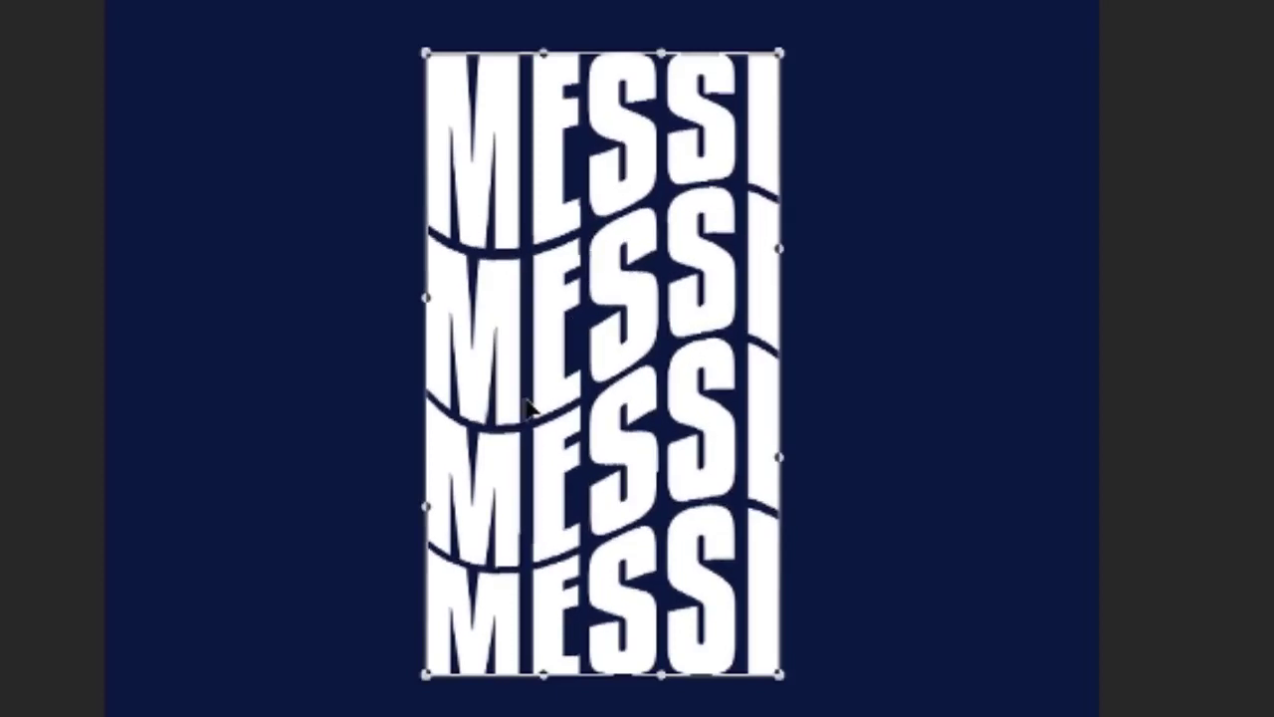
{"action": "left_click_drag", "start_coordinate": [647, 410], "coordinate": [689, 343]}
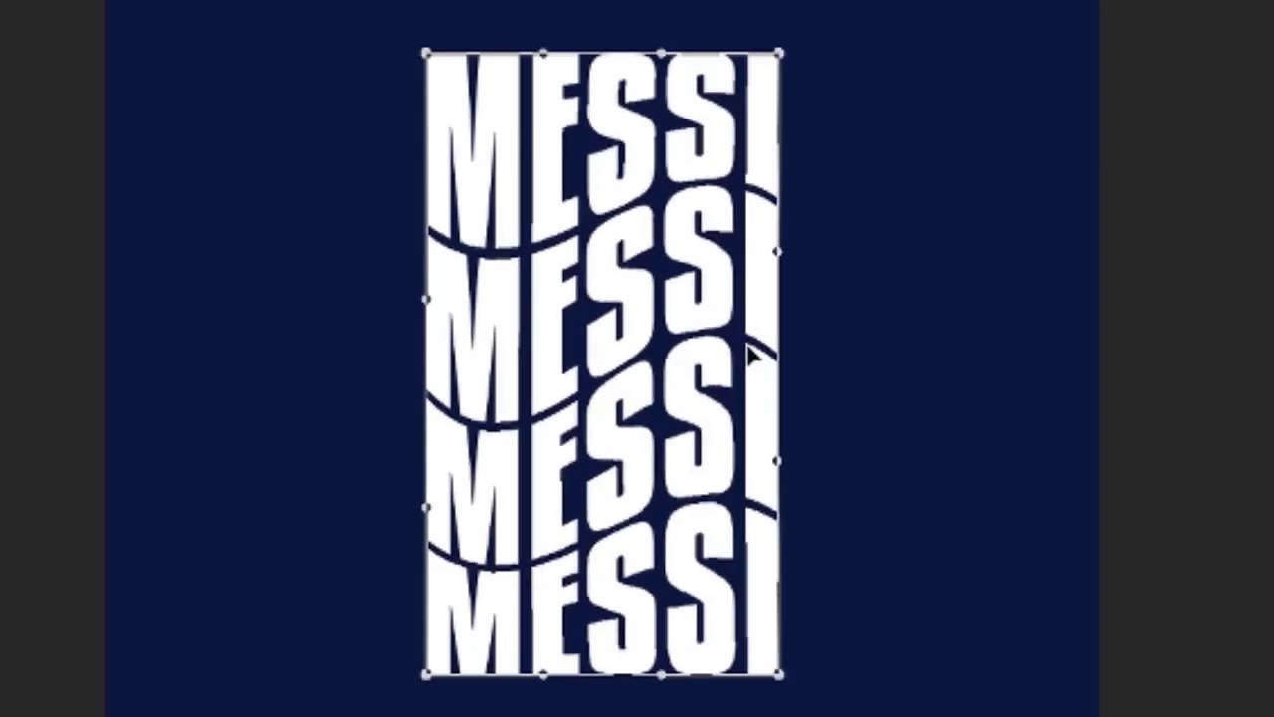
{"action": "left_click_drag", "start_coordinate": [745, 352], "coordinate": [749, 356]}
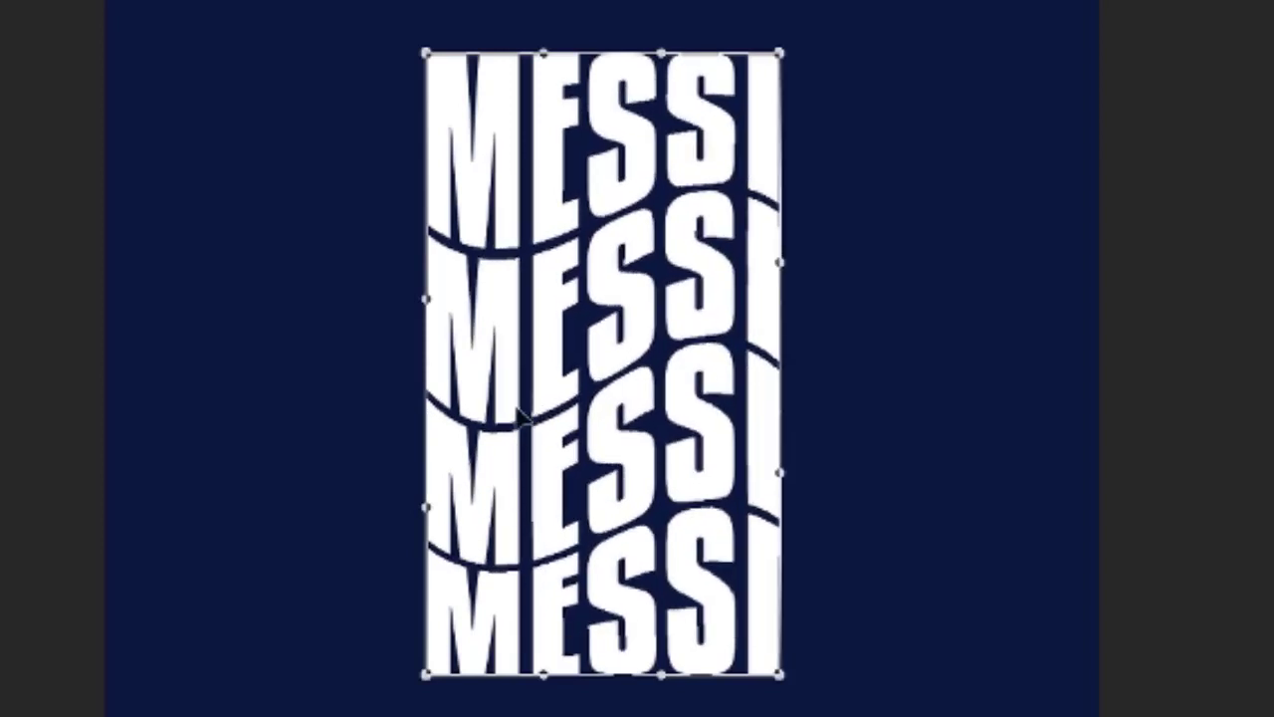
{"action": "left_click_drag", "start_coordinate": [445, 388], "coordinate": [443, 368]}
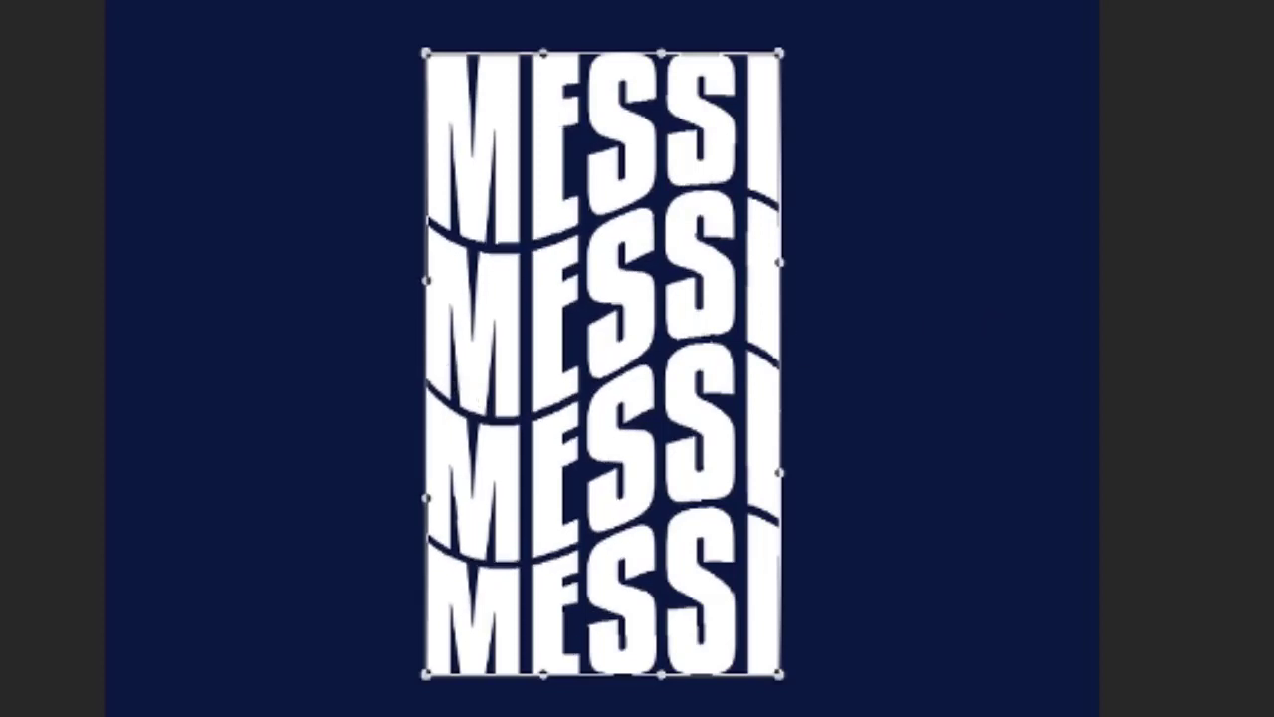
{"action": "key", "text": "Return"}
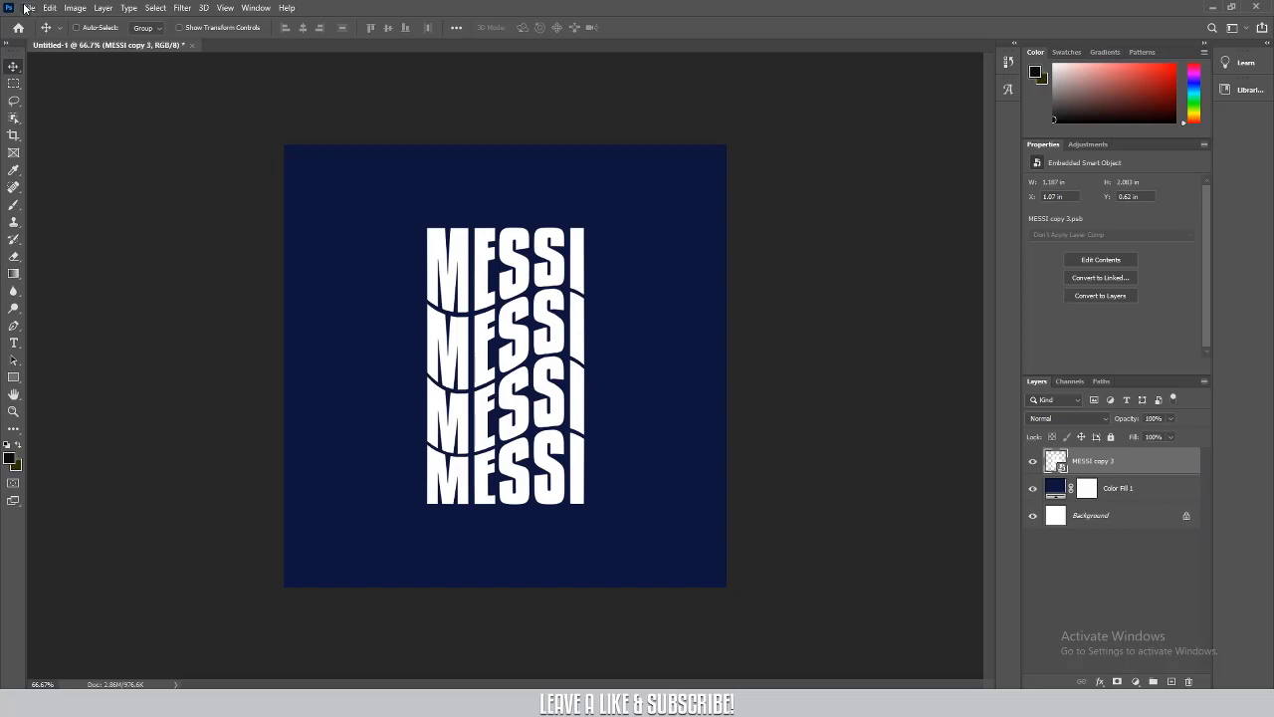
Place the Messi cutout photo embedded, scale it down, and duplicate its layer
{"action": "left_click", "coordinate": [27, 9]}
{"action": "left_click", "coordinate": [60, 166]}
{"action": "left_click", "coordinate": [177, 140]}
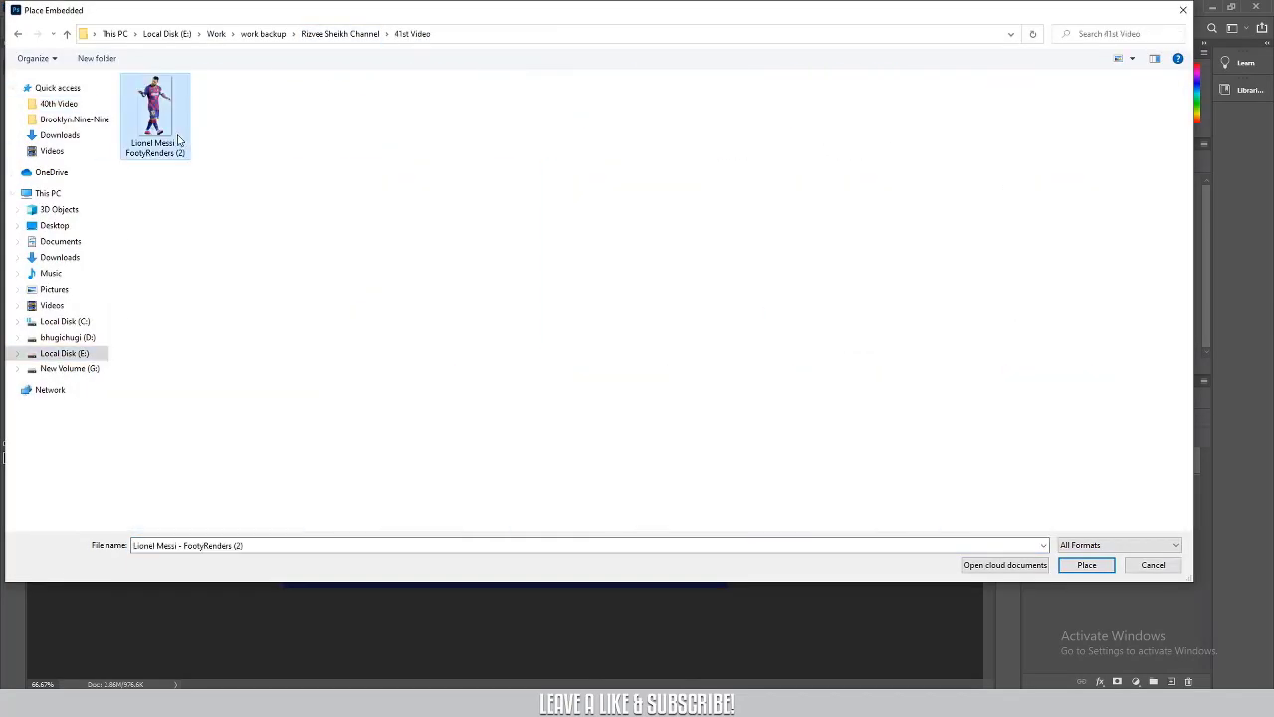
{"action": "double_click", "coordinate": [177, 140]}
{"action": "left_click_drag", "start_coordinate": [629, 147], "coordinate": [562, 273]}
{"action": "left_click", "coordinate": [635, 26]}
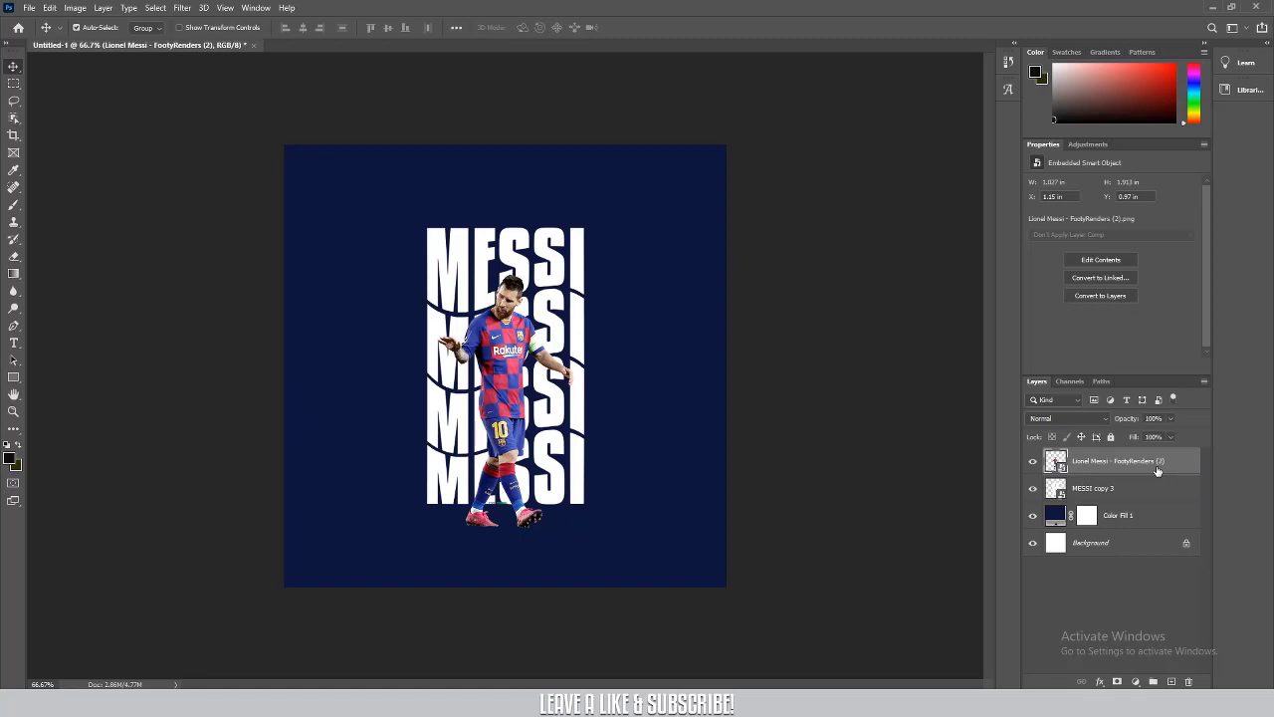
{"action": "key", "text": "ctrl+j"}
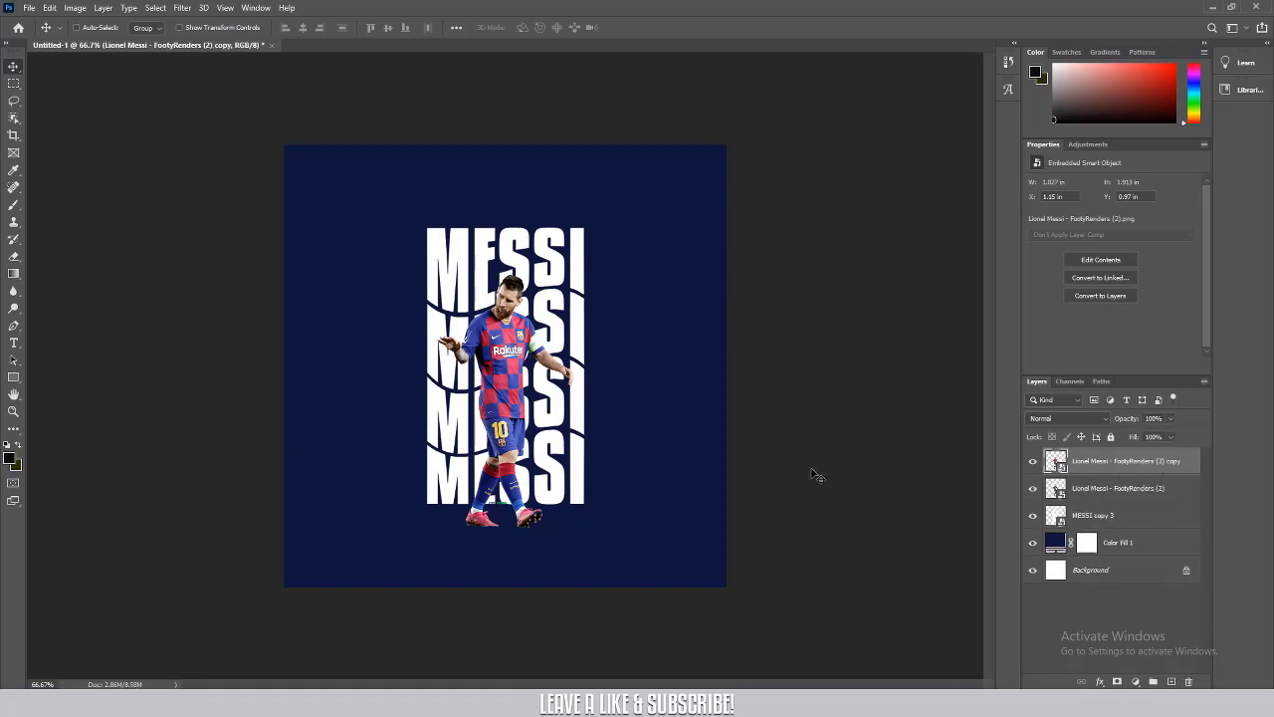
Flip the Messi copy upside down below the feet and fade it to about 20% opacity
{"action": "key", "text": "ctrl+t"}
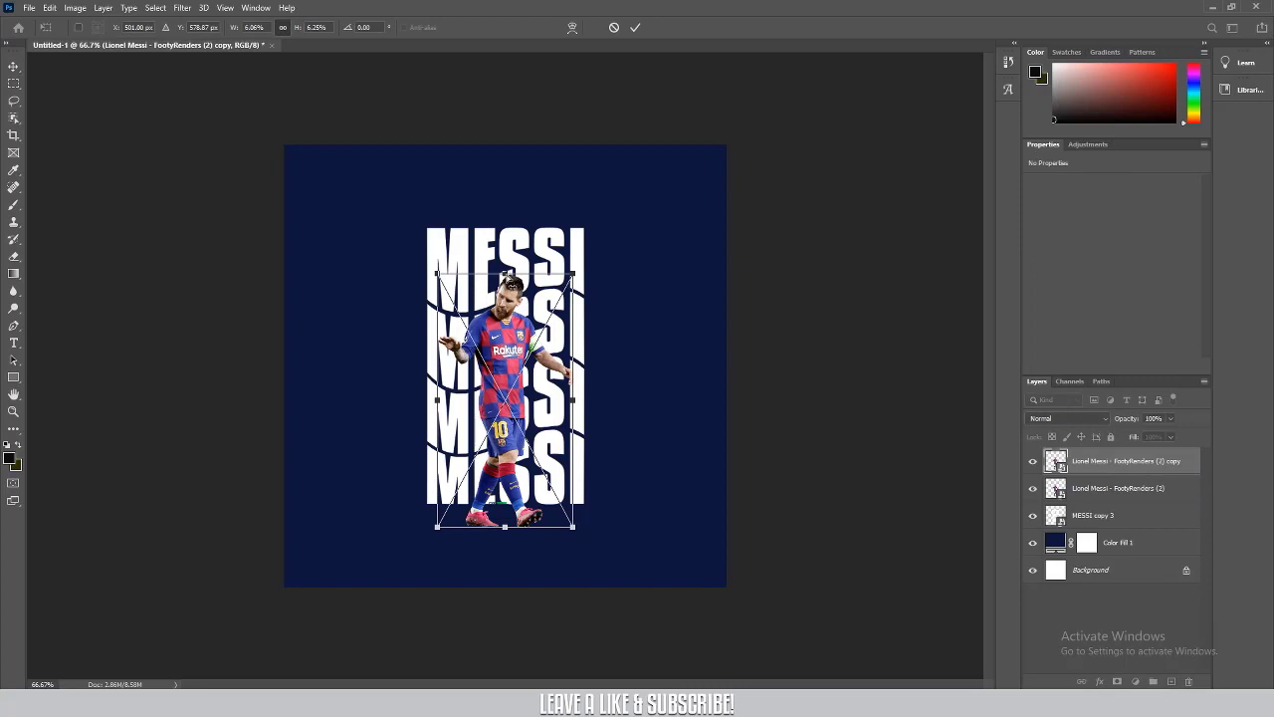
{"action": "left_click_drag", "start_coordinate": [506, 273], "coordinate": [504, 683]}
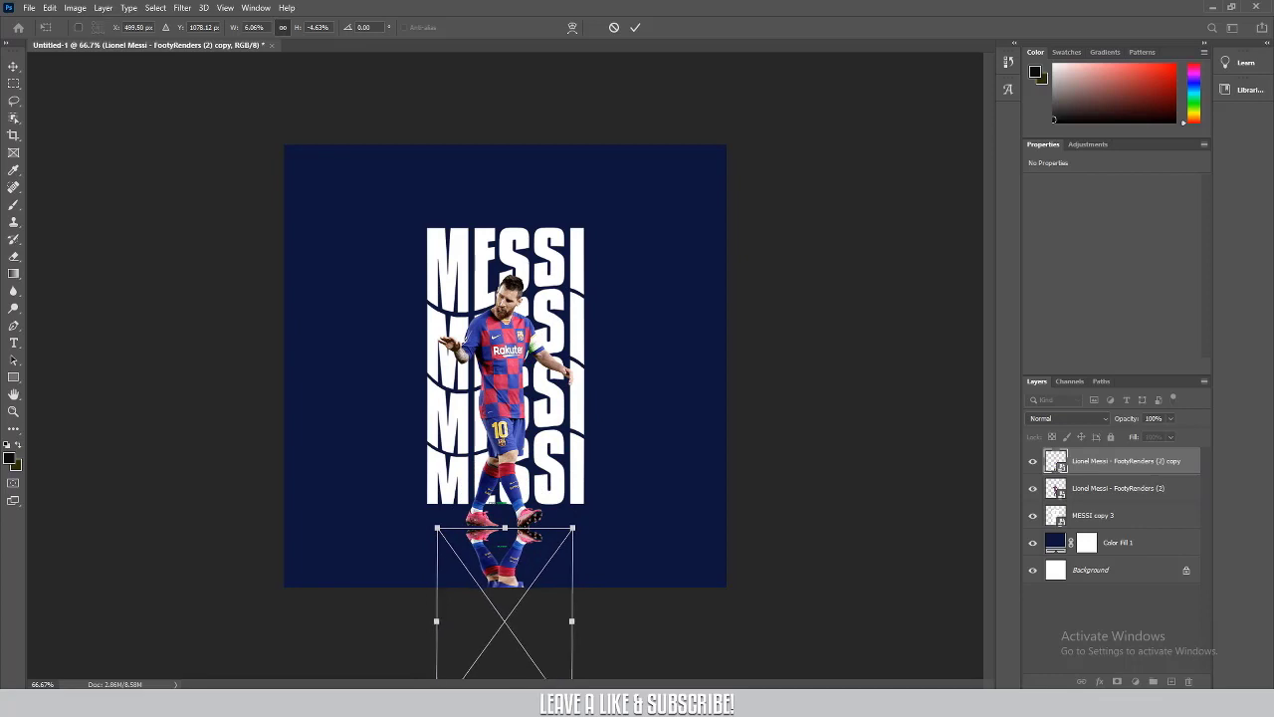
{"action": "left_click", "coordinate": [637, 27]}
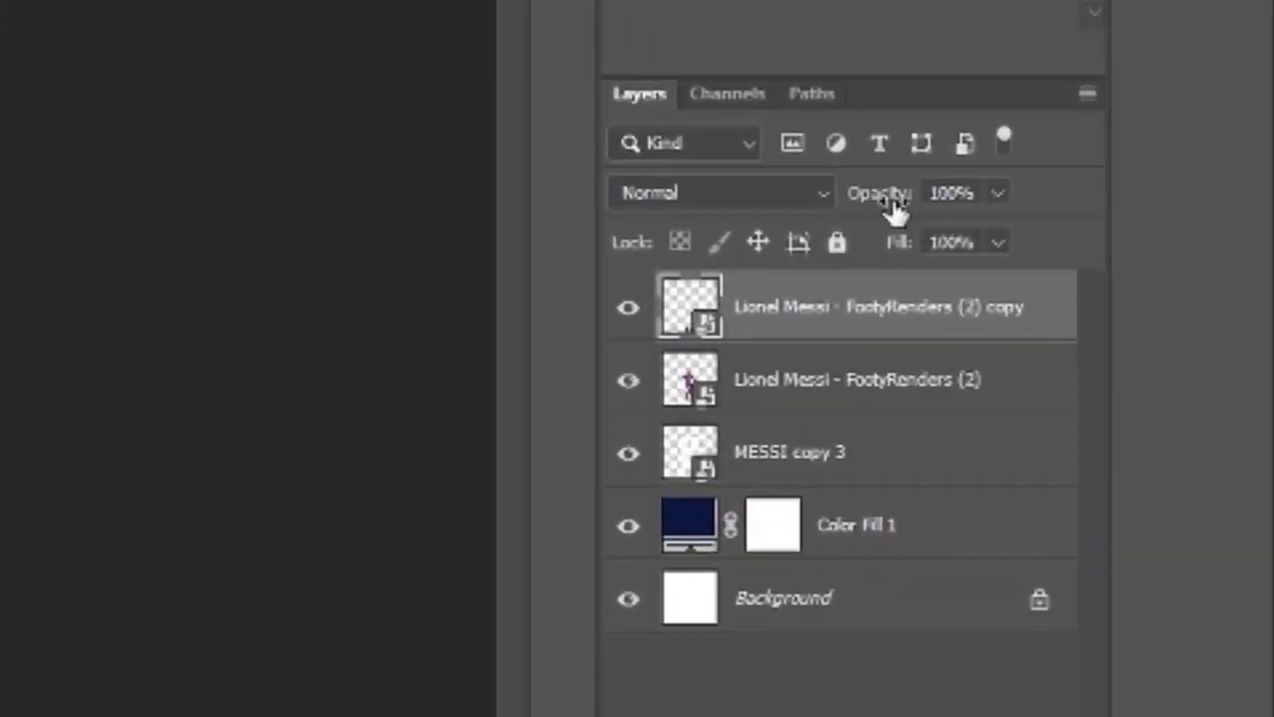
{"action": "left_click_drag", "start_coordinate": [1128, 419], "coordinate": [1117, 419]}
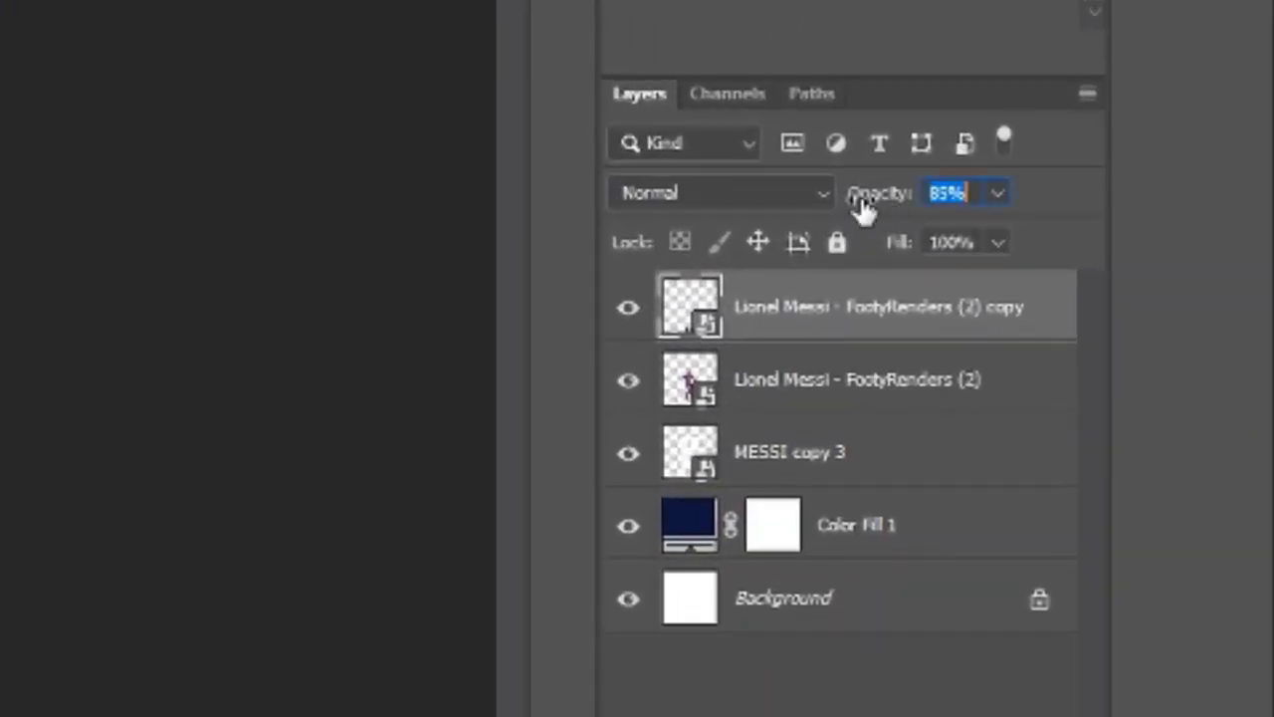
{"action": "left_click_drag", "start_coordinate": [862, 209], "coordinate": [855, 202]}
{"action": "left_click_drag", "start_coordinate": [854, 202], "coordinate": [870, 214]}
Give the flipped Messi reflection layer a black (000000) Color Overlay layer style
{"action": "double_click", "coordinate": [1042, 327]}
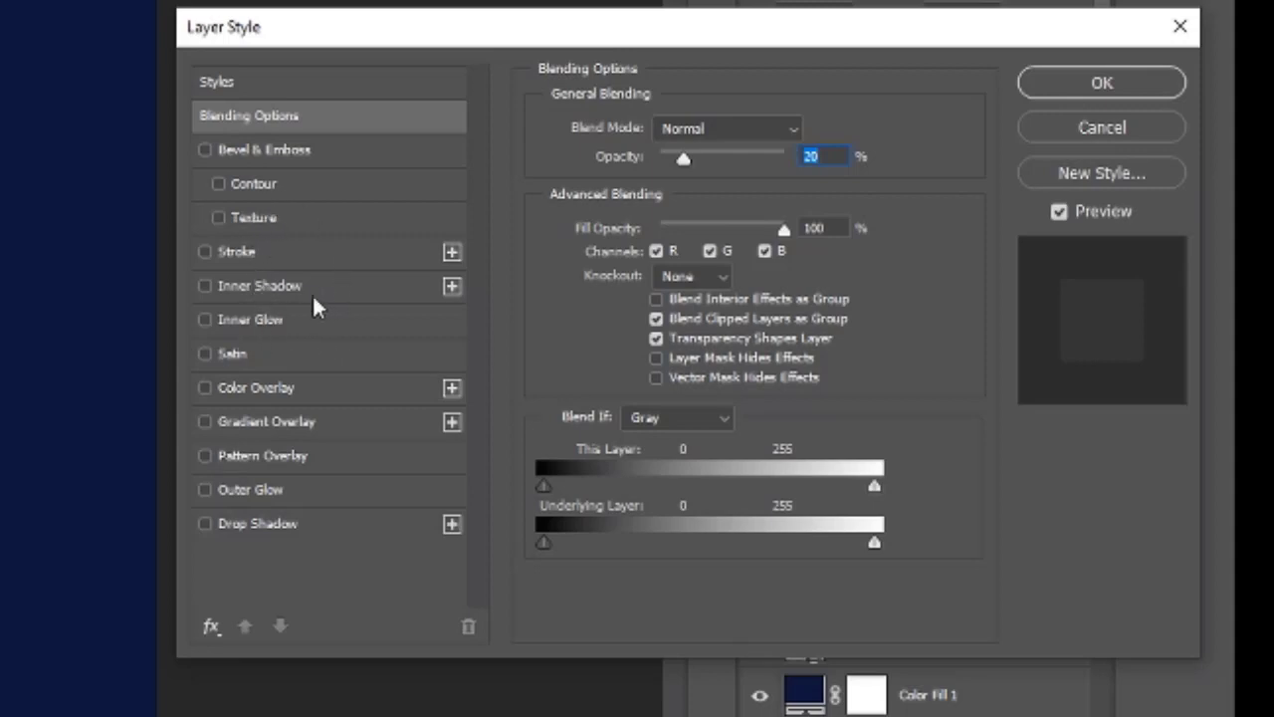
{"action": "left_click", "coordinate": [205, 388]}
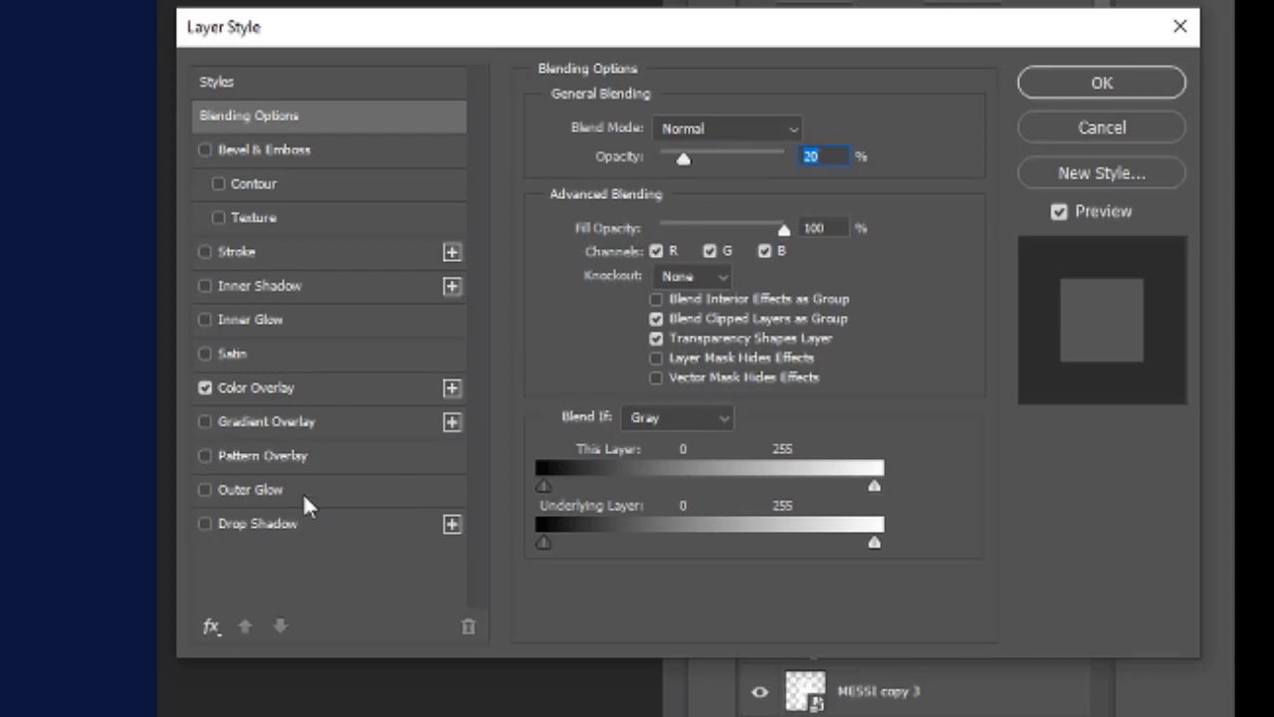
{"action": "left_click", "coordinate": [281, 391]}
{"action": "left_click", "coordinate": [816, 130]}
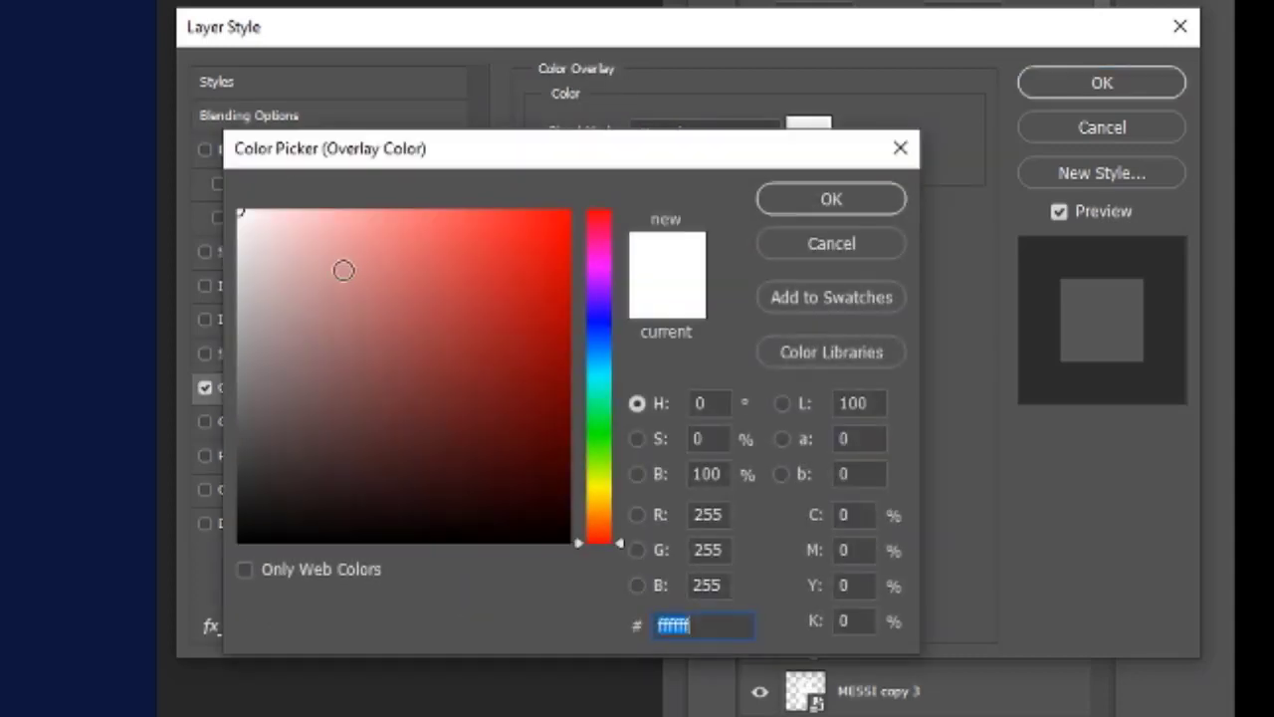
{"action": "type", "text": "111010"}
{"action": "left_click_drag", "start_coordinate": [246, 523], "coordinate": [176, 549]}
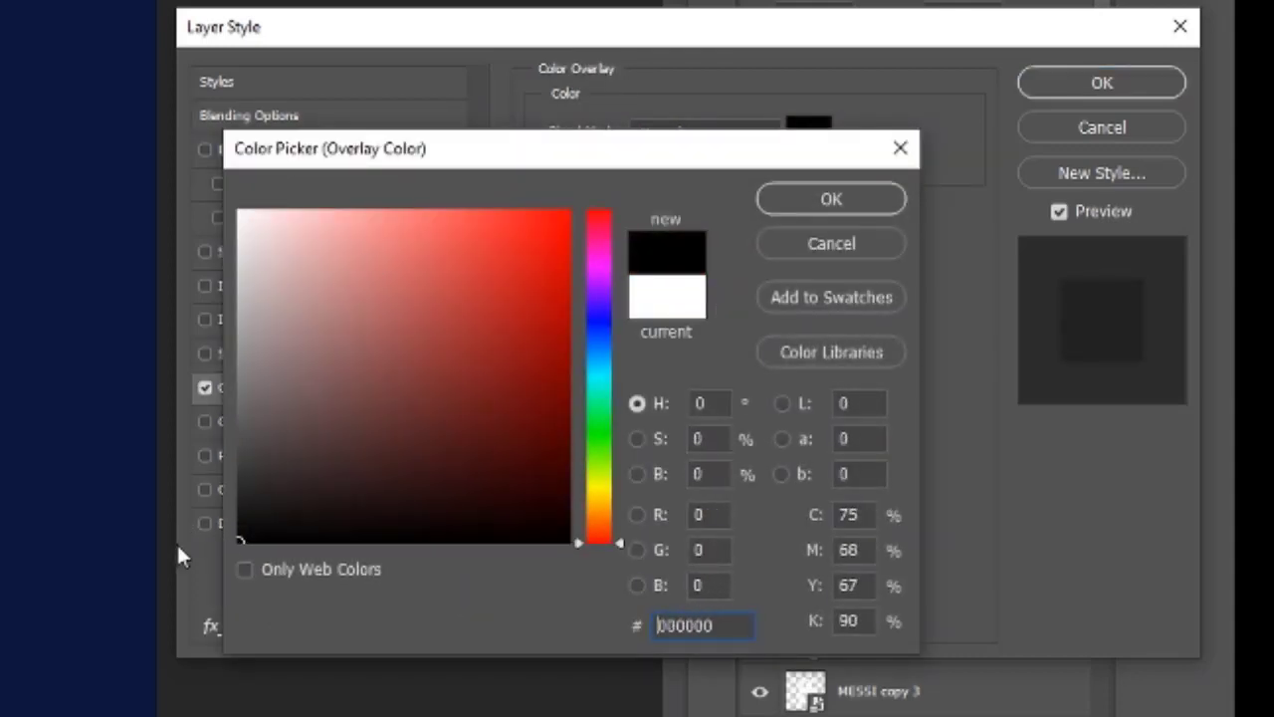
{"action": "left_click", "coordinate": [842, 196]}
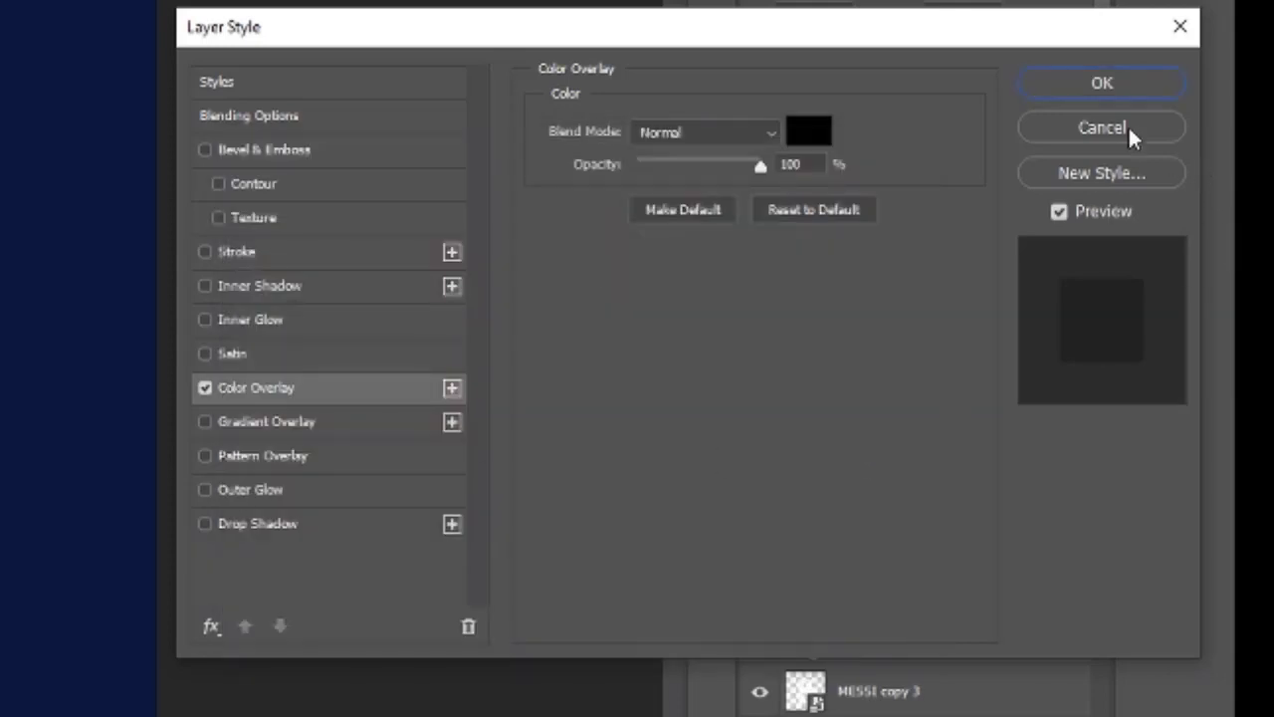
{"action": "left_click", "coordinate": [1102, 85]}
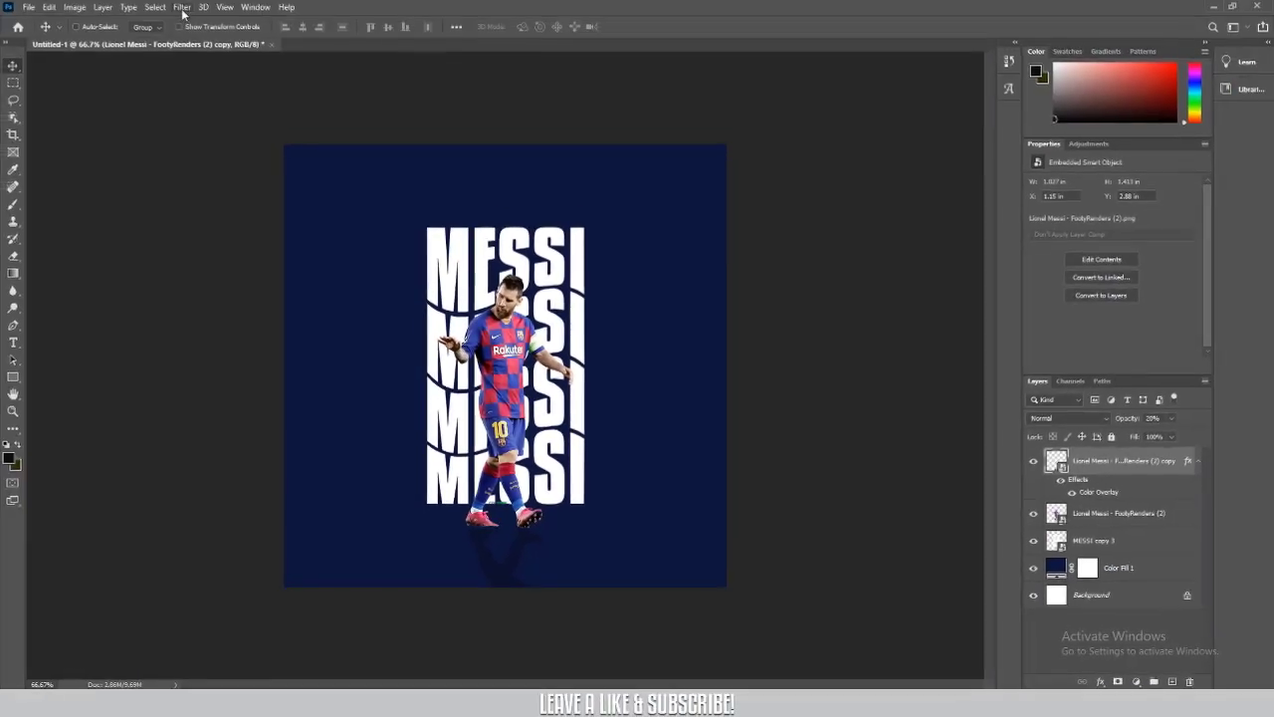
Apply a Gaussian Blur of about 7.4 pixels radius to the reflection layer
{"action": "left_click", "coordinate": [182, 8]}
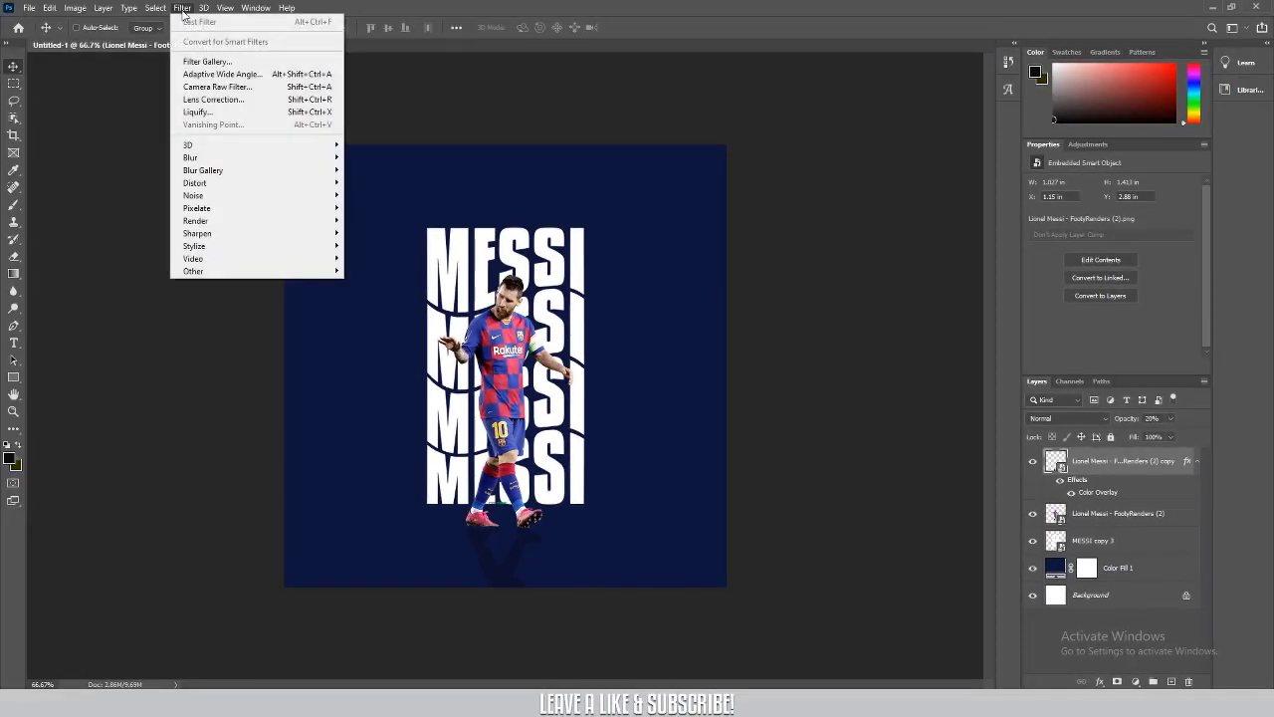
{"action": "mouse_move", "coordinate": [191, 157]}
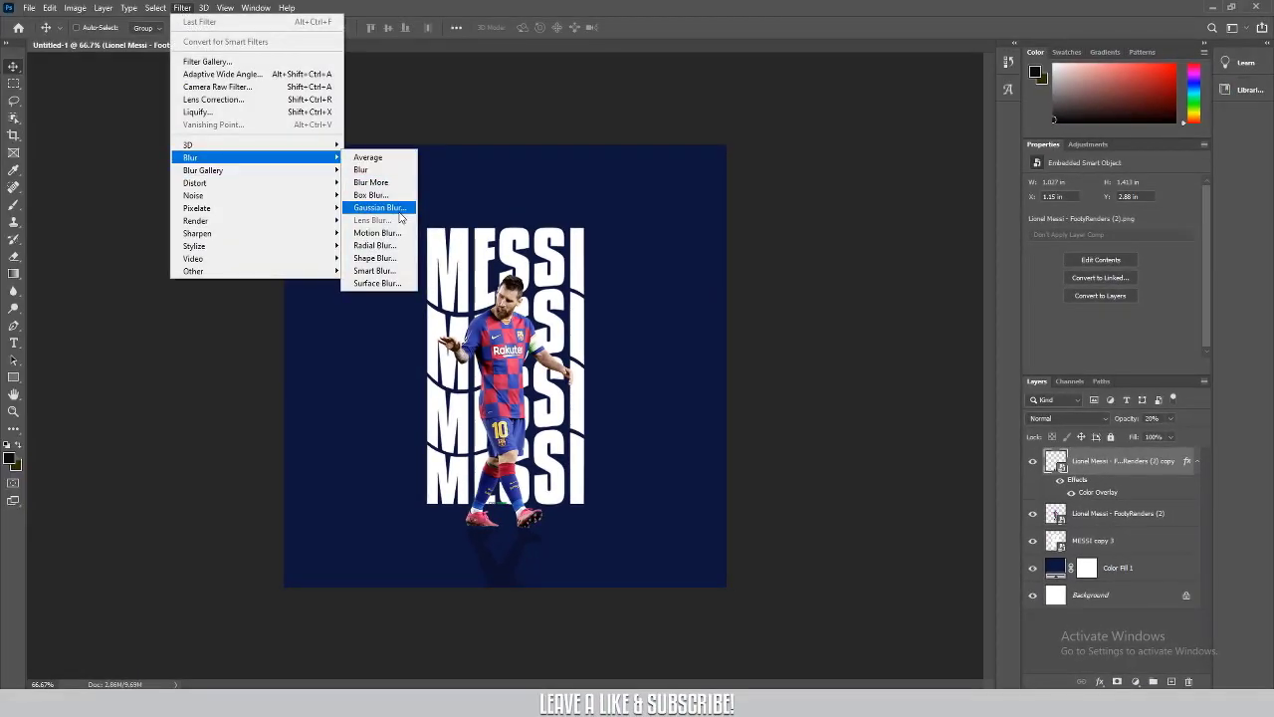
{"action": "left_click", "coordinate": [399, 211]}
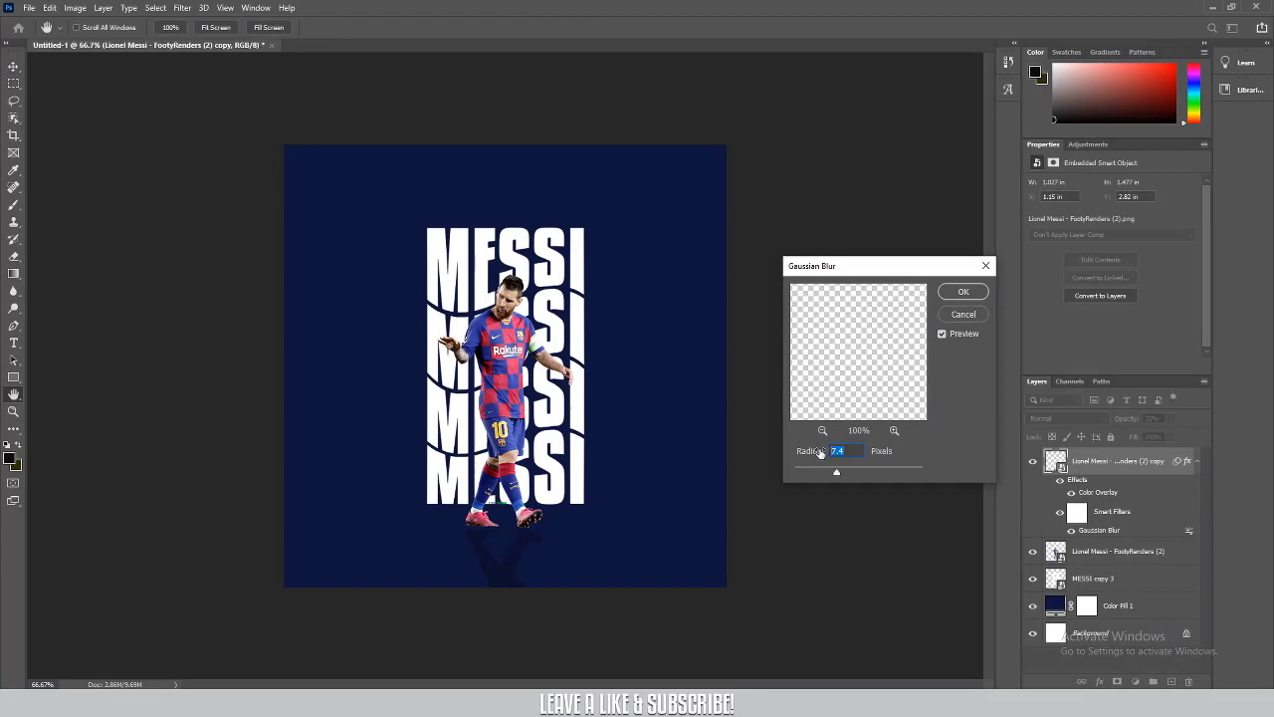
{"action": "left_click_drag", "start_coordinate": [836, 474], "coordinate": [838, 473]}
{"action": "left_click", "coordinate": [962, 291]}
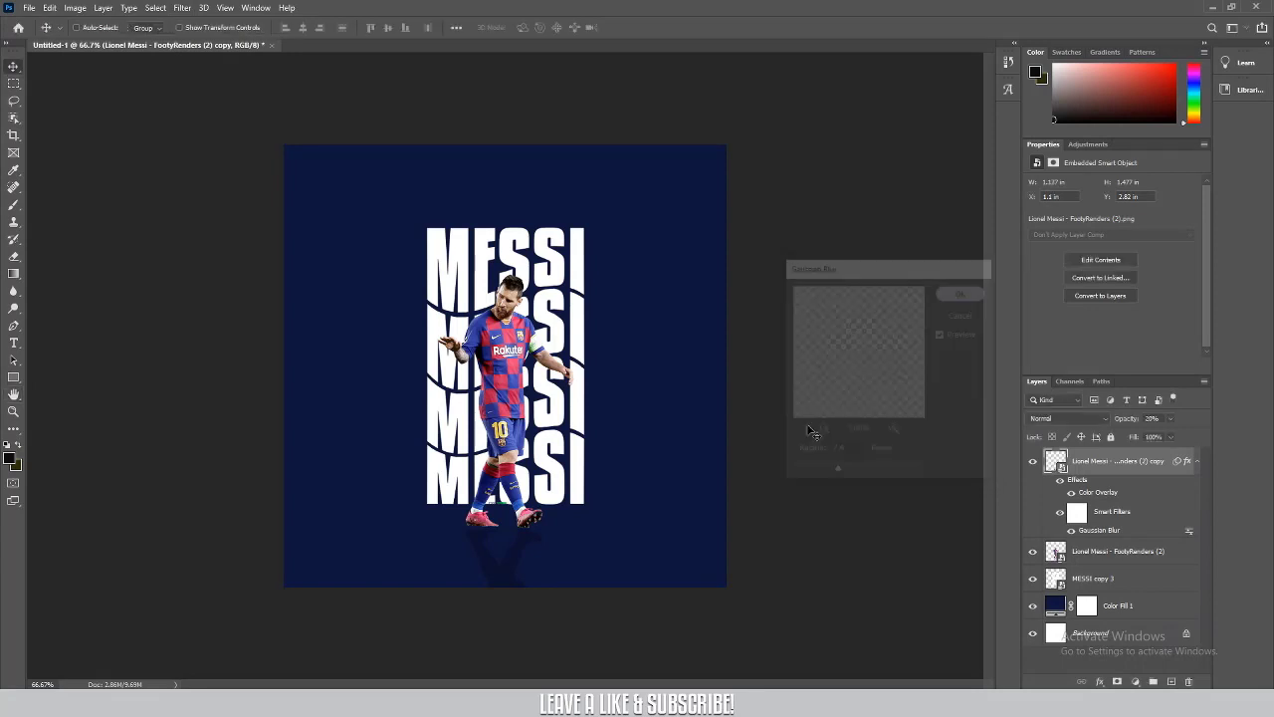